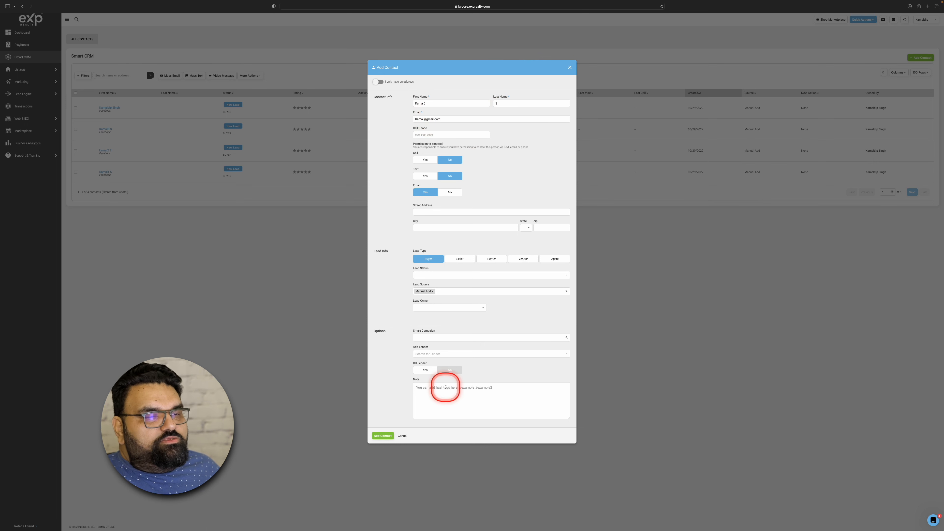
Step: Allow email contact for the new contact, save it, and add the hashtag Facebook to its profile
click(428, 191)
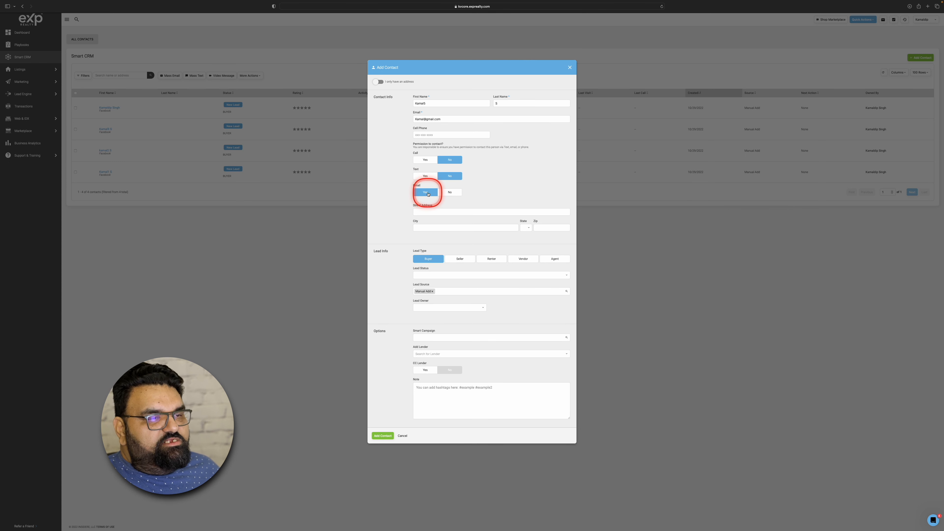
click(382, 435)
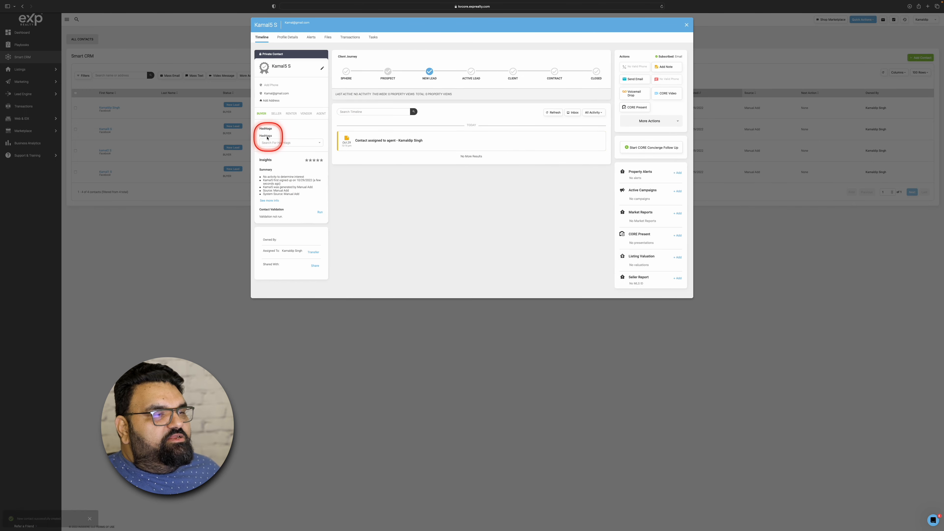
scroll(266, 136, up, 5)
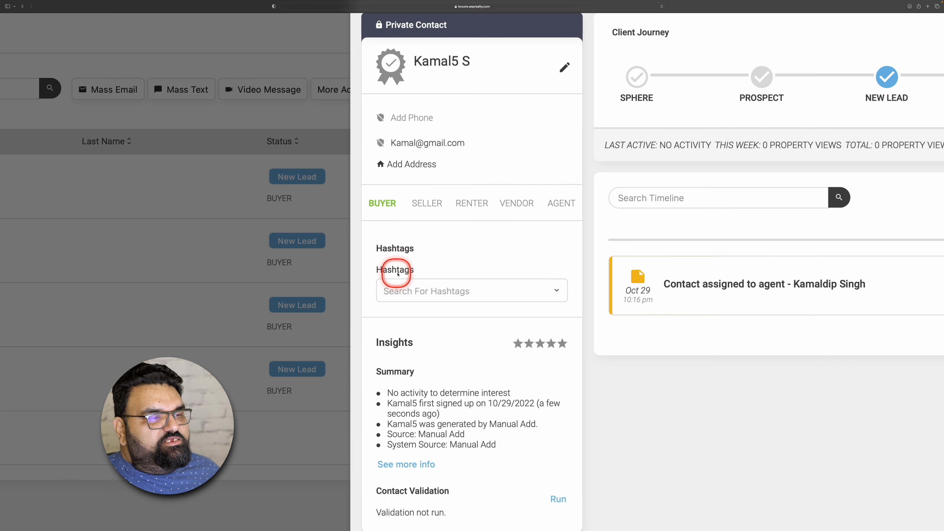
click(427, 290)
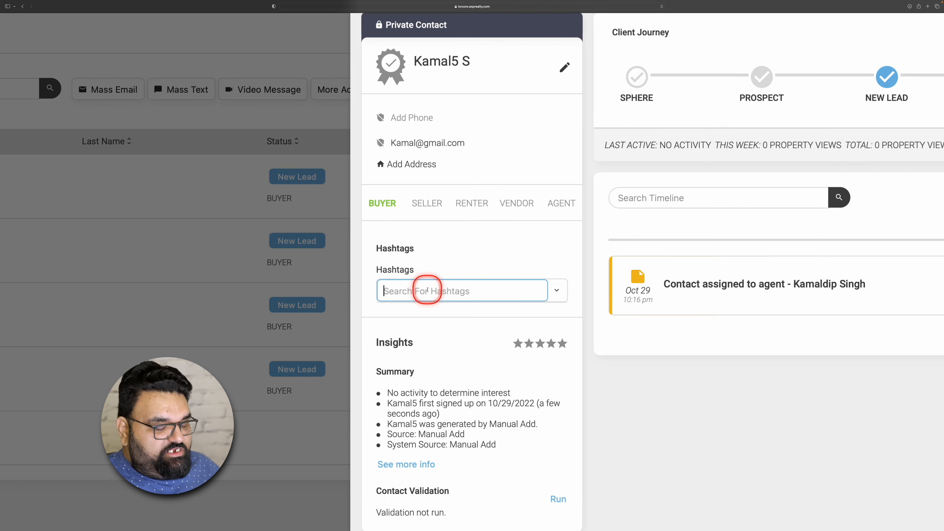
text(Facebook)
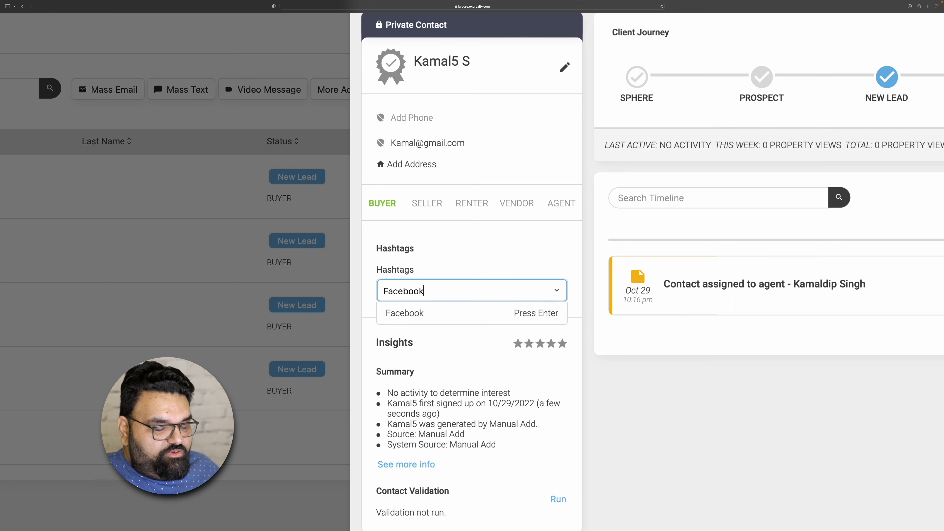
click(401, 321)
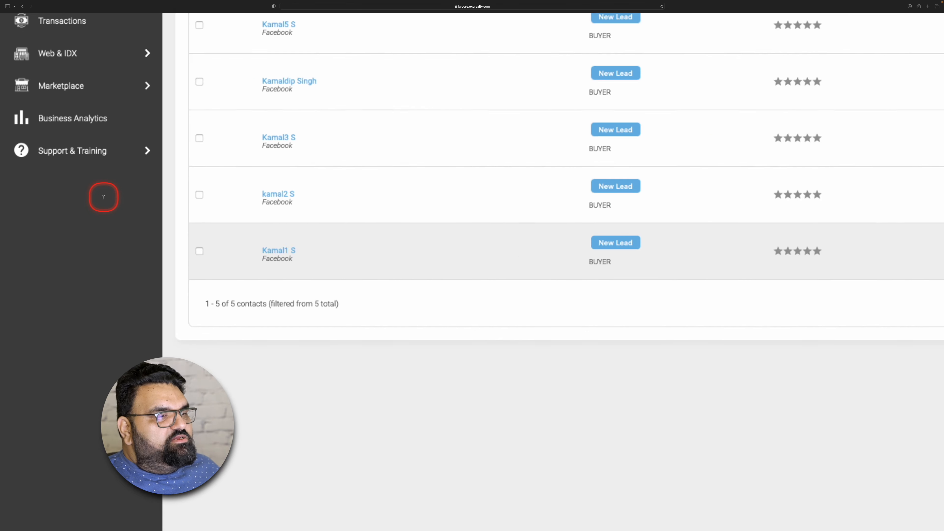
Step: Add the hashtag Seller to the fourth contact in the contact list and close its profile
scroll(325, 203, up, 3)
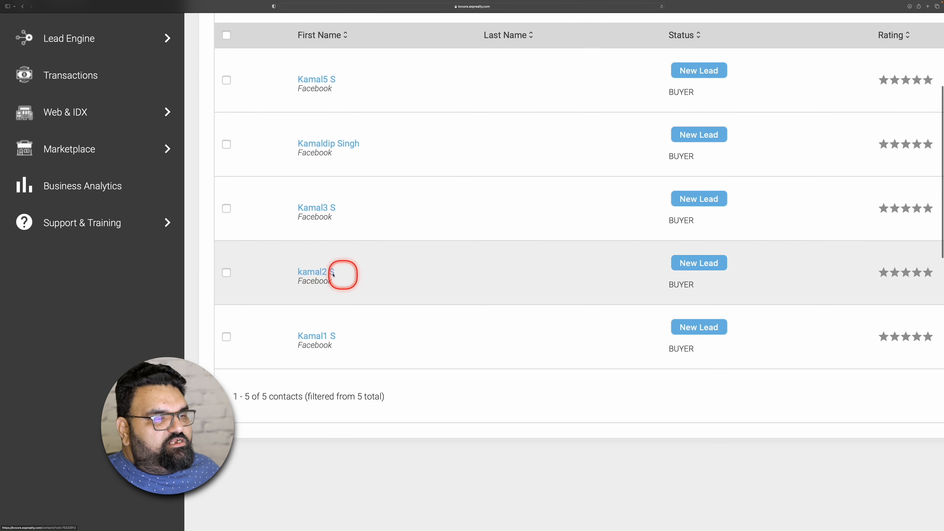
click(109, 173)
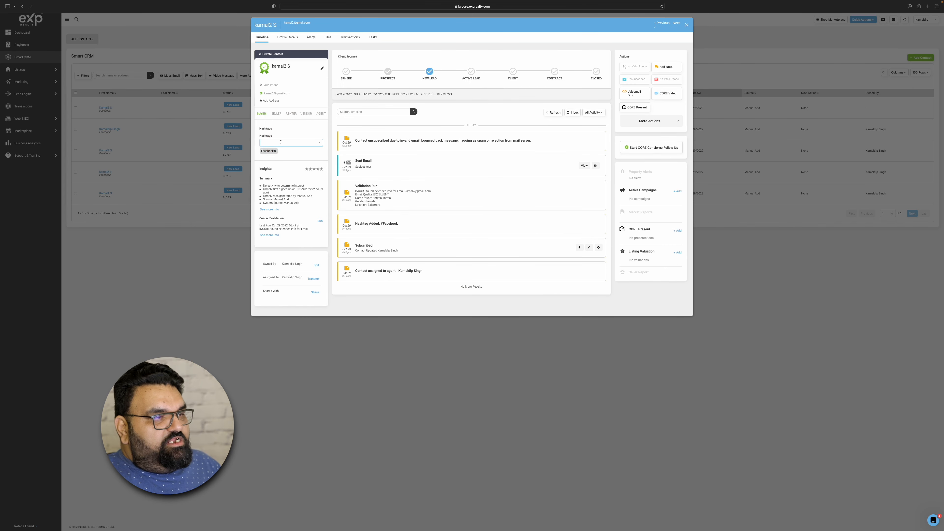
text(Seller)
key(Return)
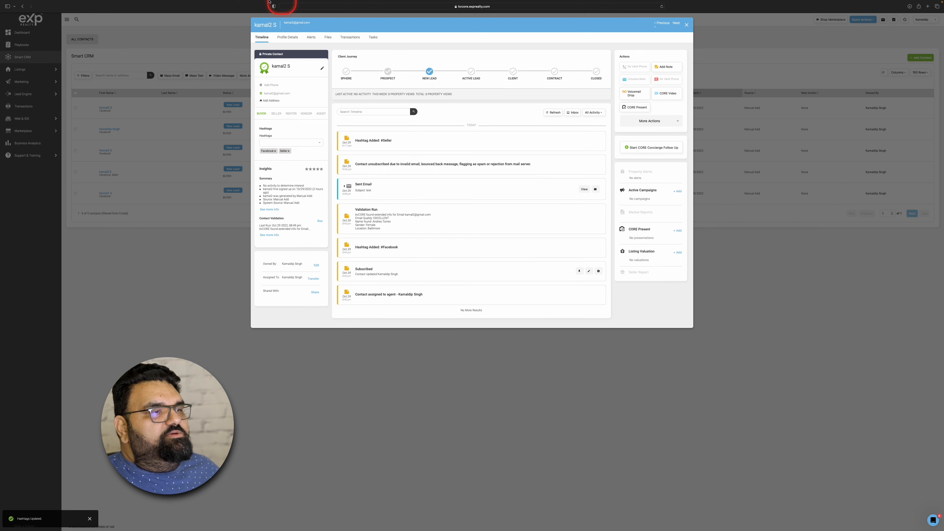
click(686, 25)
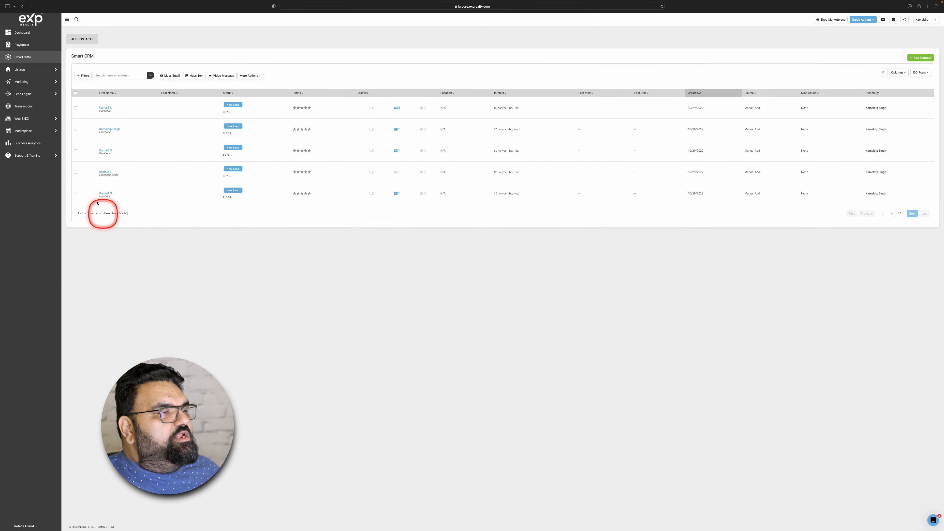
Step: Start a new scheduled mass email from the marketing tools and switch it to the advanced editor
mouse_move(22, 80)
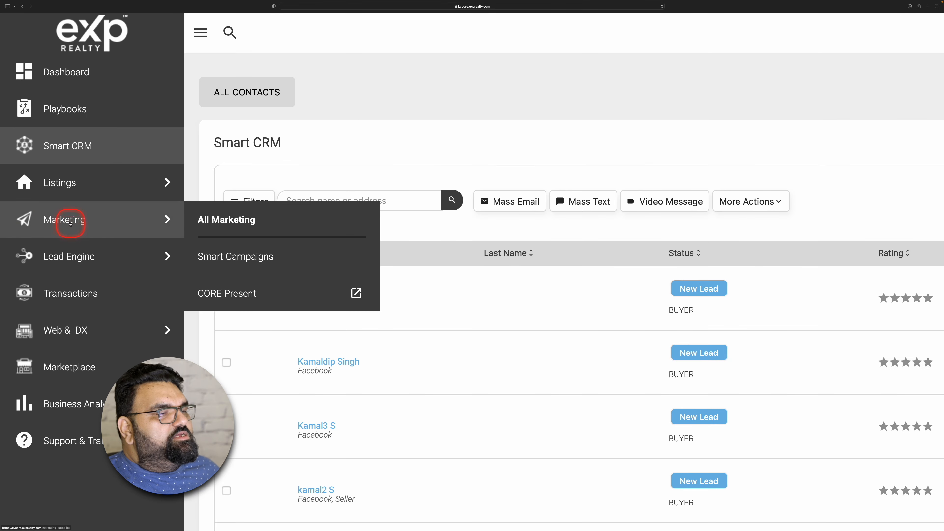
click(70, 223)
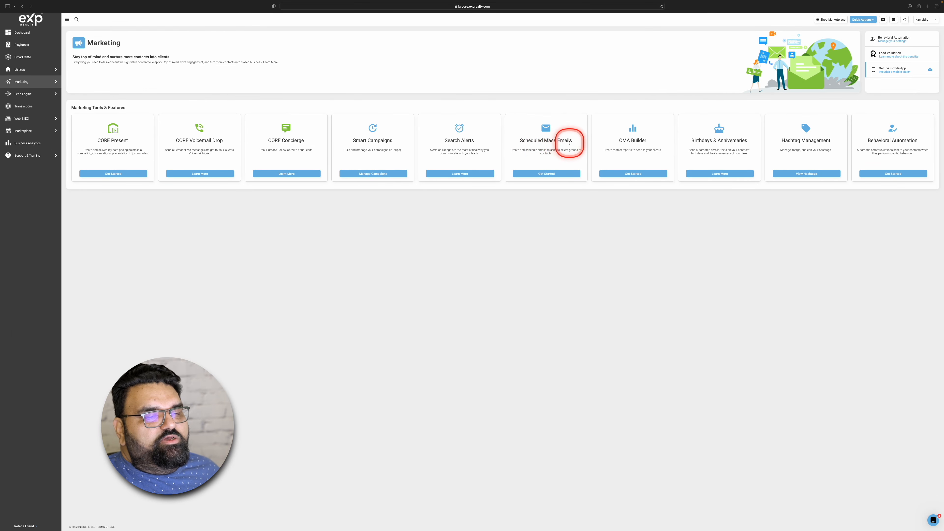
click(546, 173)
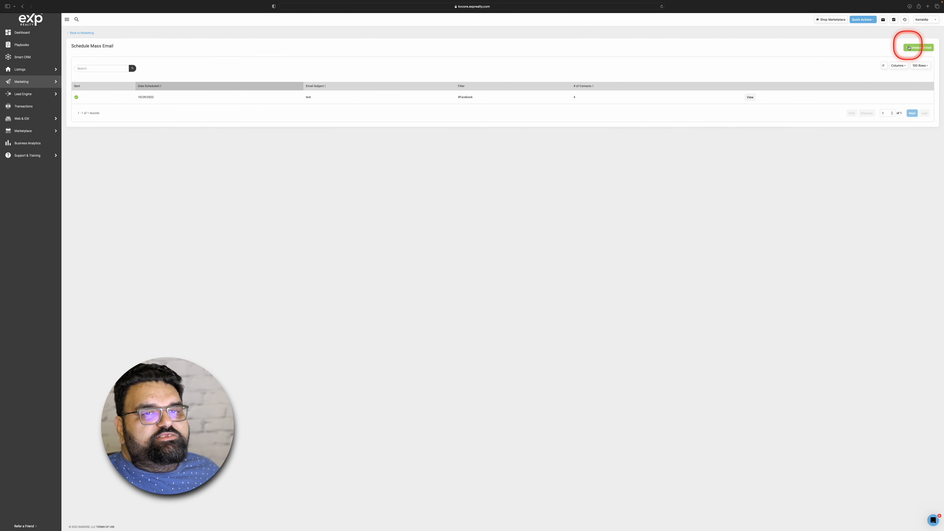
click(919, 49)
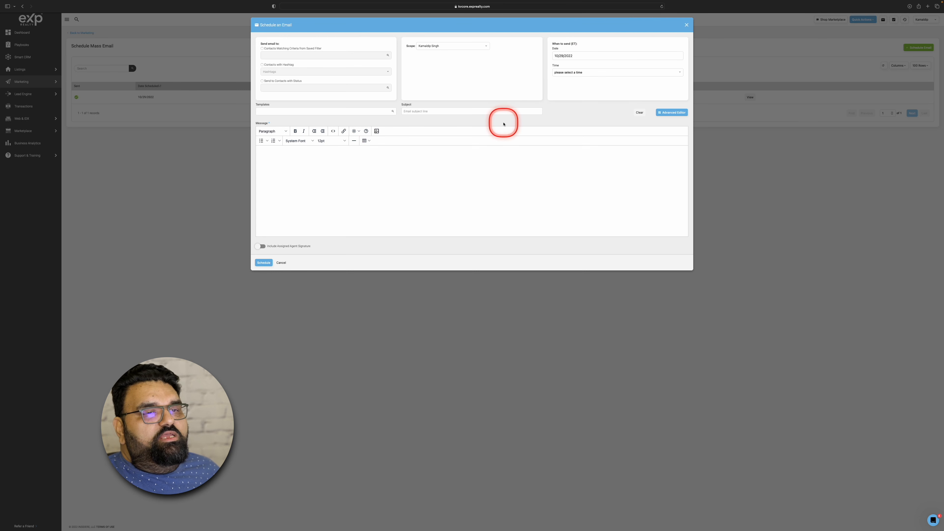
click(668, 114)
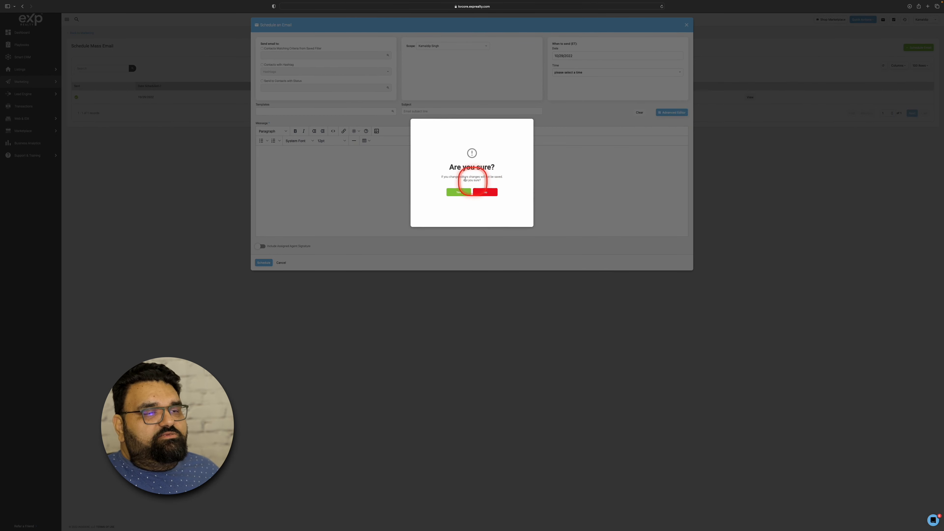
click(458, 192)
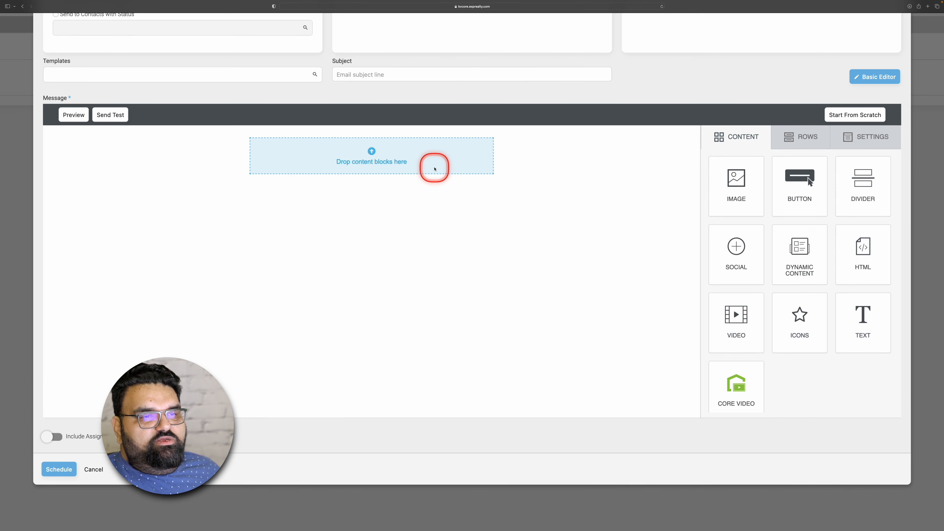
Step: Place an image block in the empty message and add a row of three equal columns below it
drag(732, 206, 450, 157)
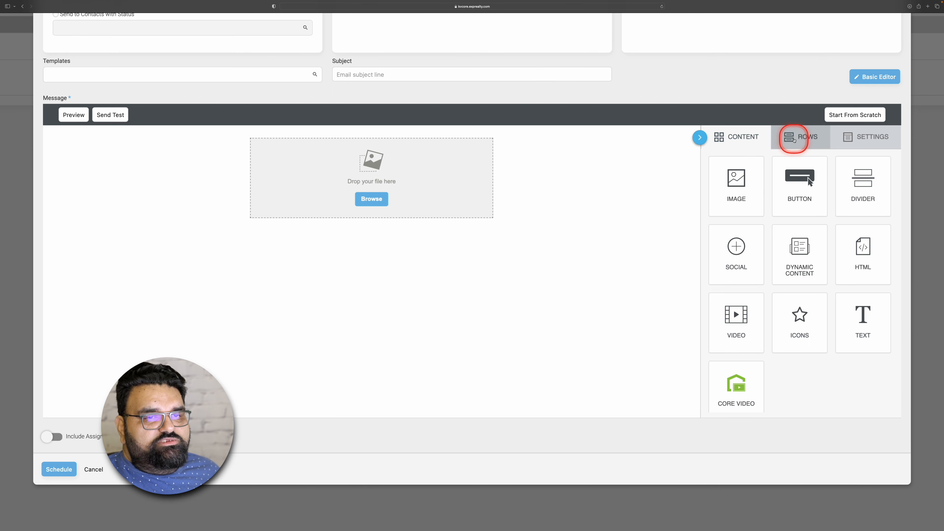
click(795, 140)
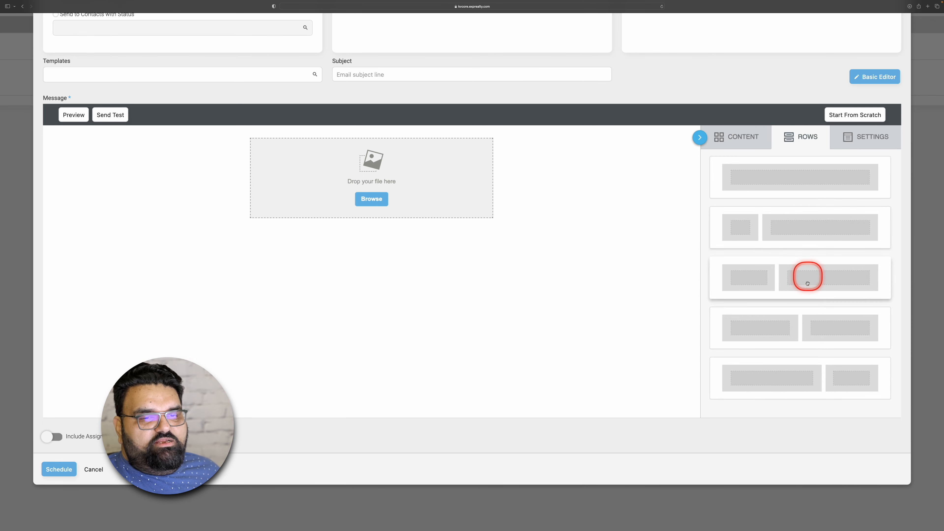
scroll(804, 300, down, 6)
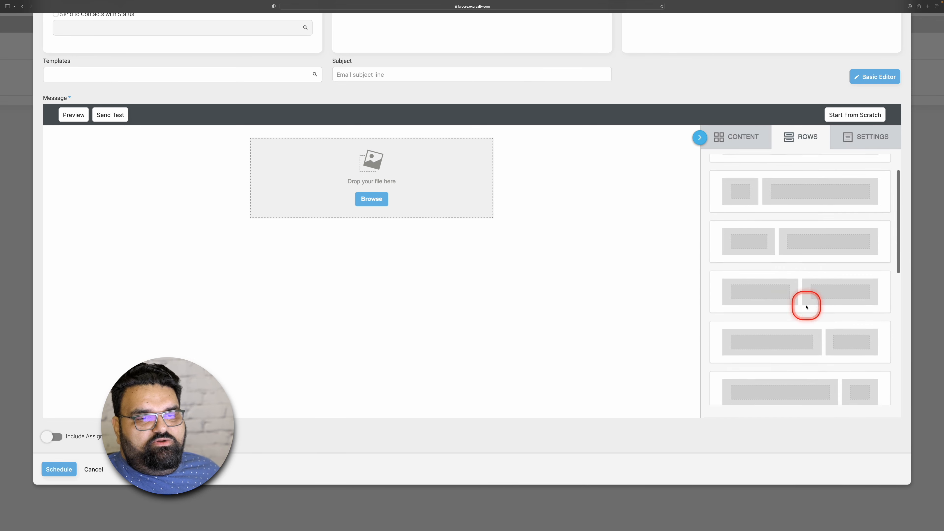
scroll(807, 305, up, 1)
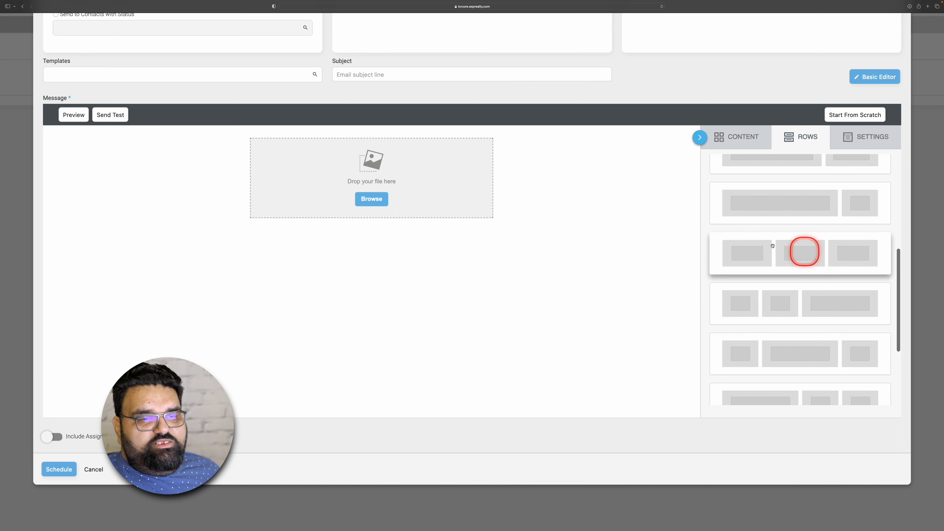
drag(792, 252, 342, 212)
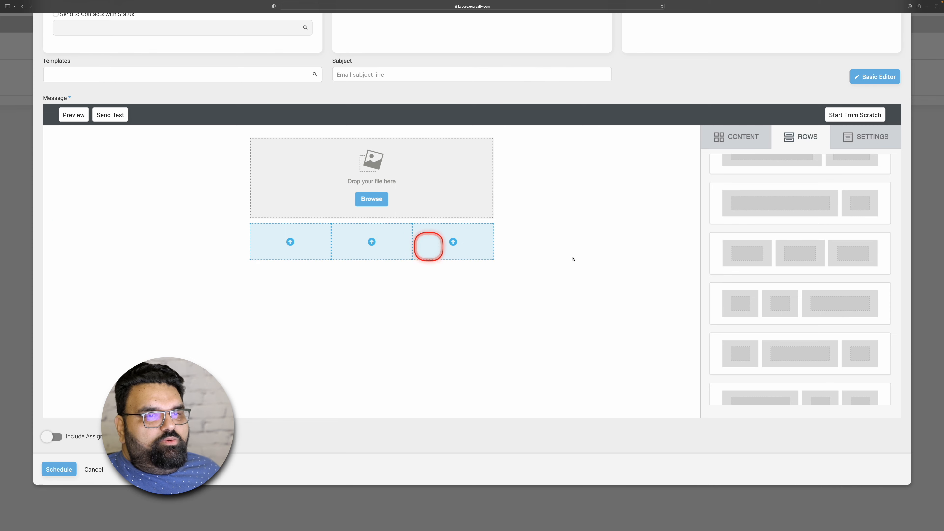
Step: Fill the three columns with image blocks, and add a text block and a second image block to the first row
click(735, 142)
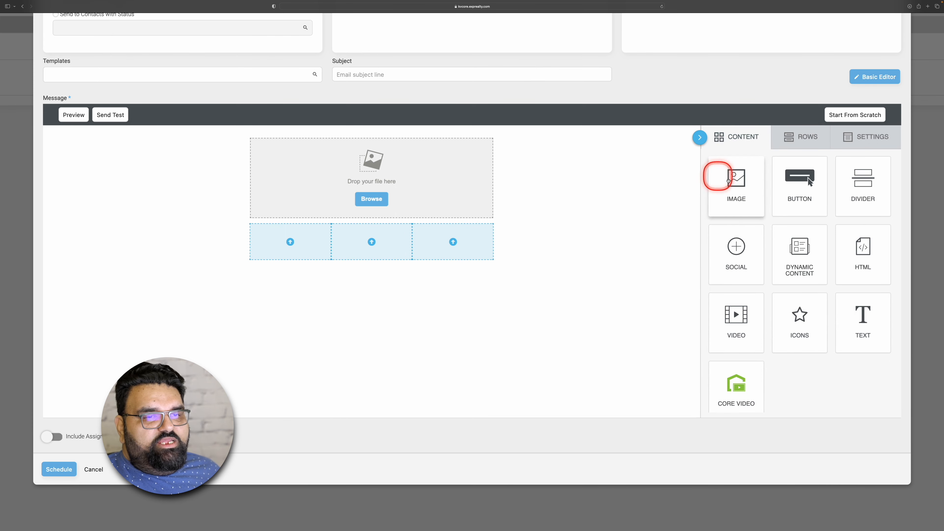
mouse_move(735, 185)
mouse_down()
mouse_move(572, 196)
mouse_move(317, 256)
mouse_move(296, 249)
mouse_up()
drag(731, 212, 470, 291)
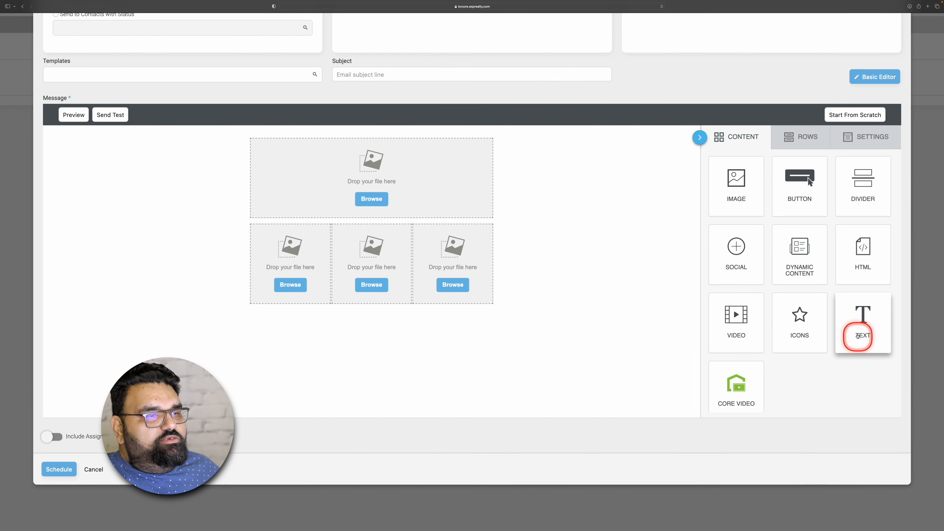
drag(857, 335, 379, 213)
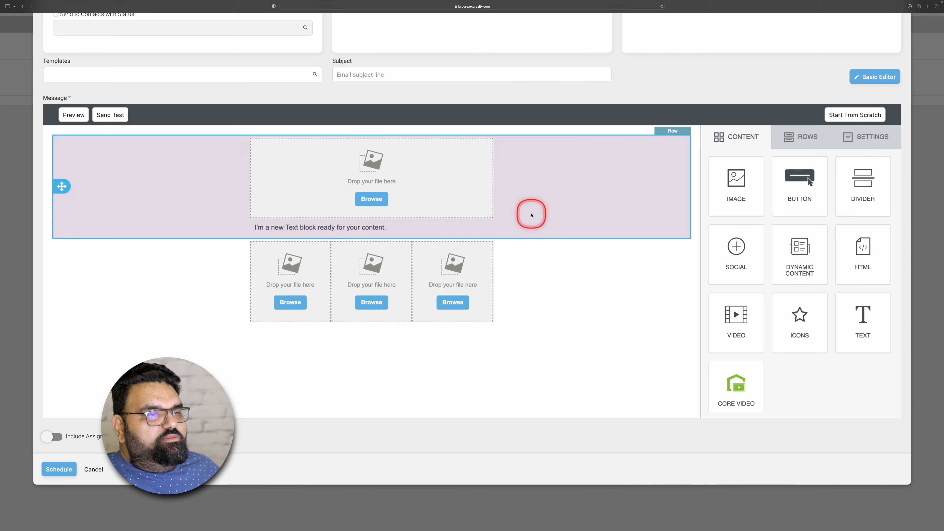
drag(743, 198, 423, 209)
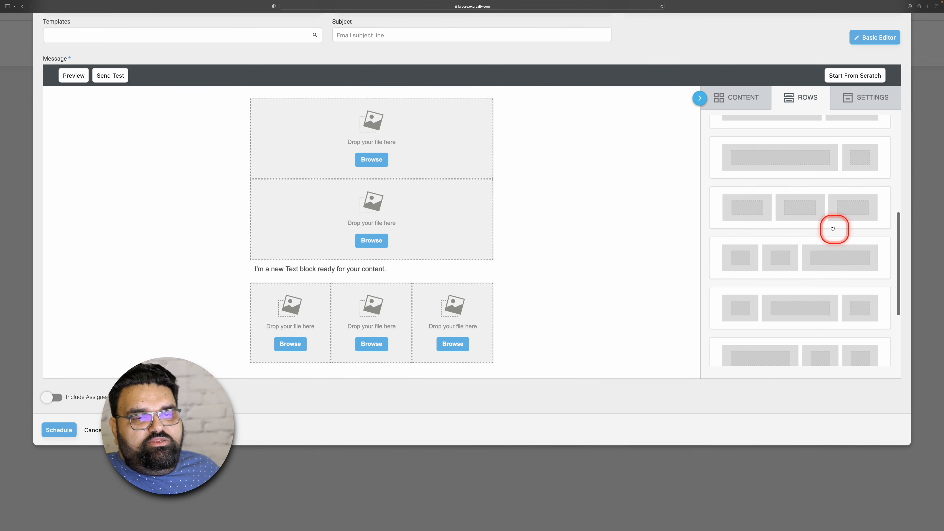
Step: Add a bottom row with two narrow columns and one wide column, with images in the narrow ones and text in the wide one
scroll(818, 226, down, 2)
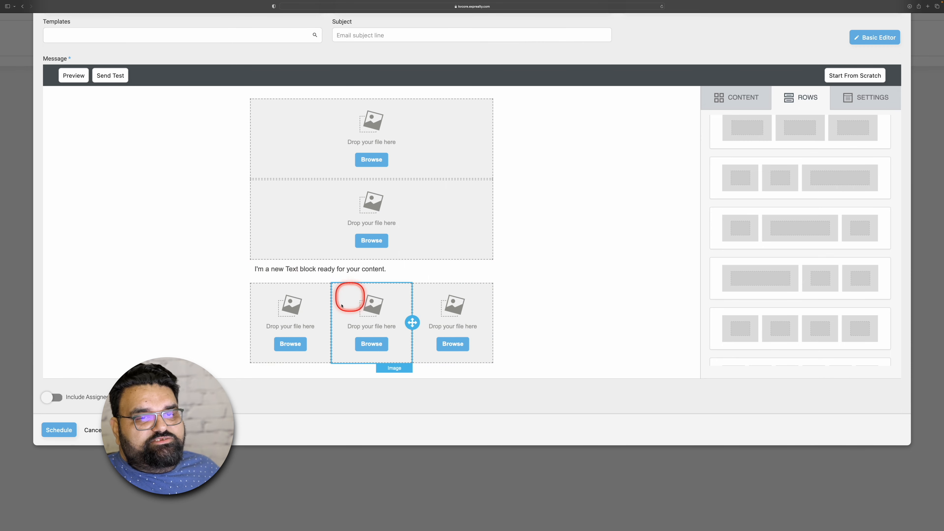
drag(766, 180, 370, 353)
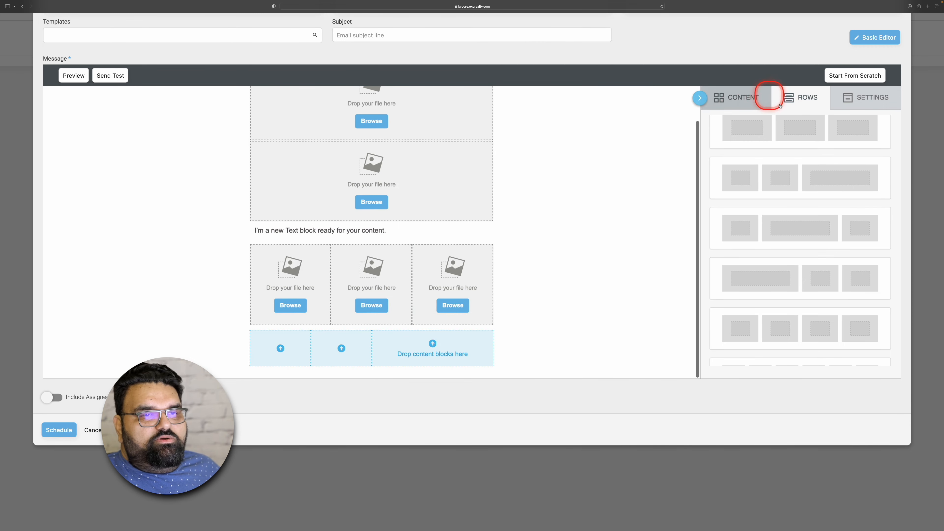
click(755, 102)
drag(747, 152, 341, 349)
drag(833, 269, 435, 350)
scroll(570, 315, down, 2)
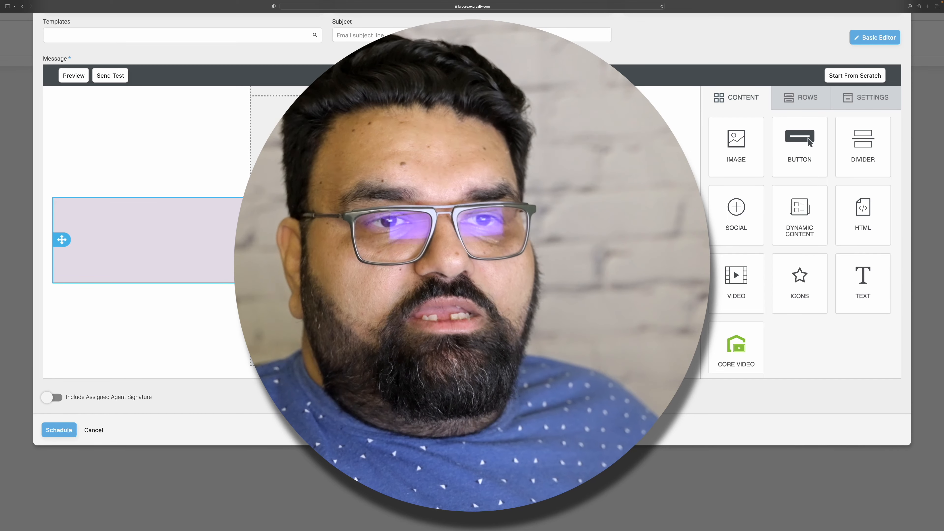
Step: Delete the bottom row that has two narrow image columns and one wide text column
click(807, 98)
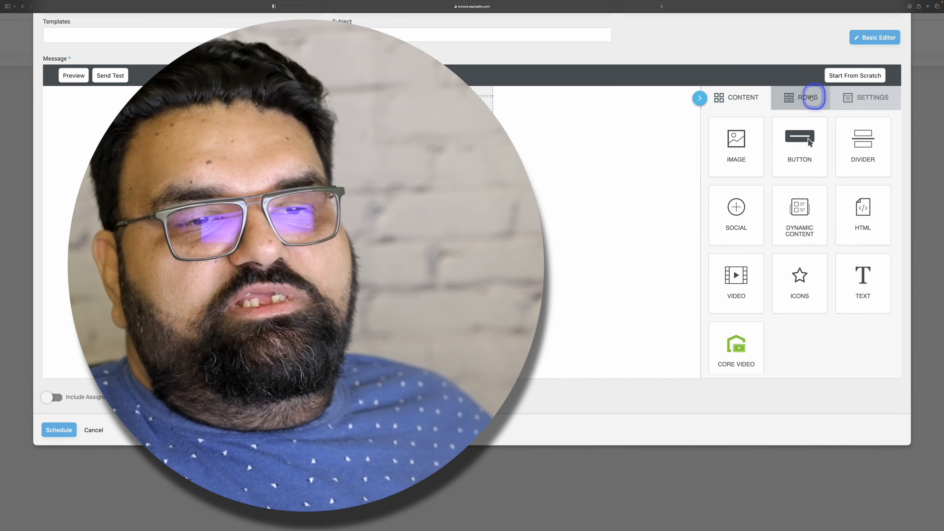
scroll(805, 149, down, 5)
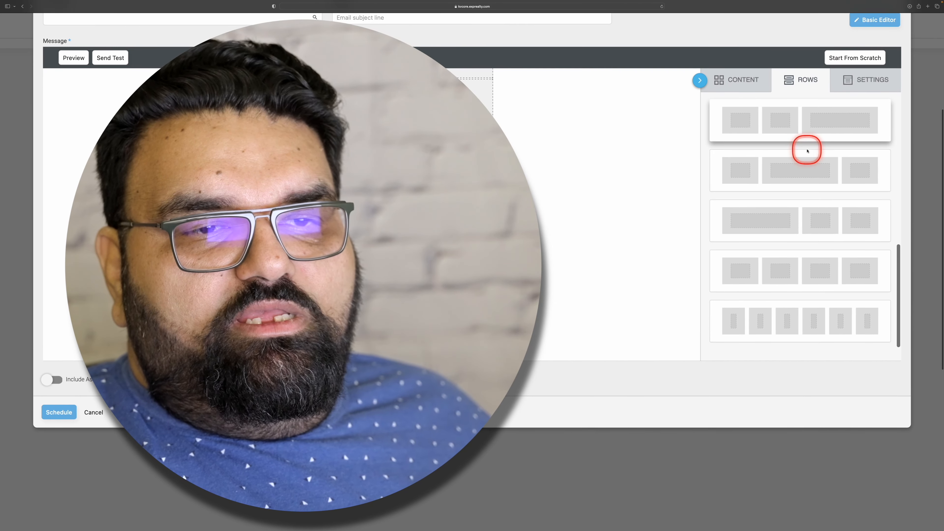
scroll(794, 208, up, 5)
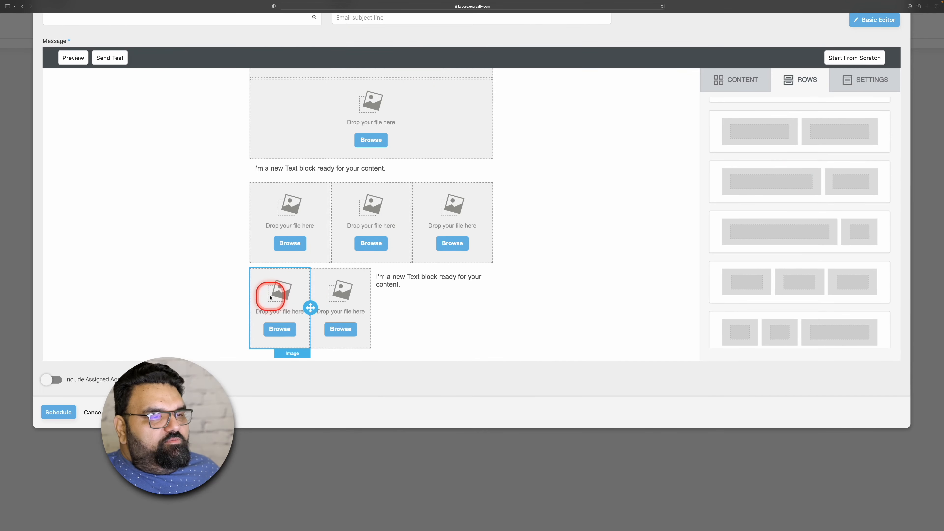
click(416, 301)
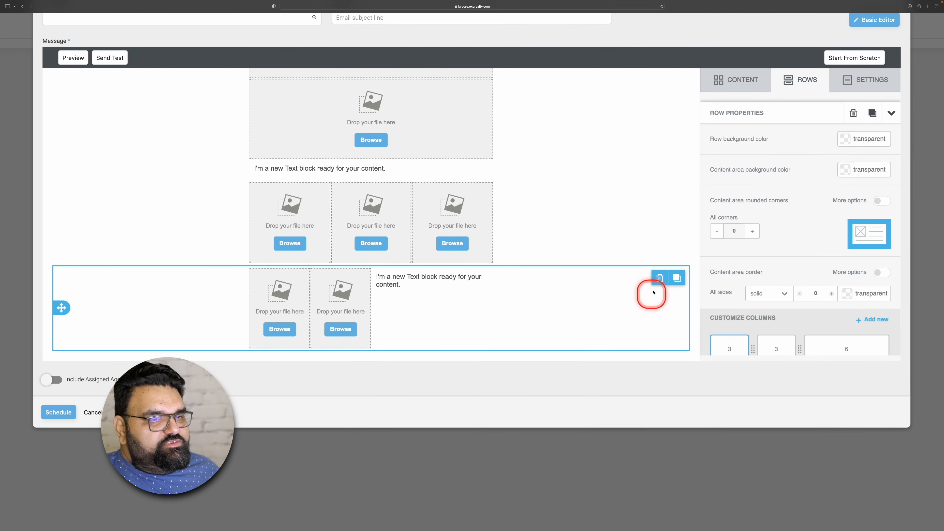
click(658, 278)
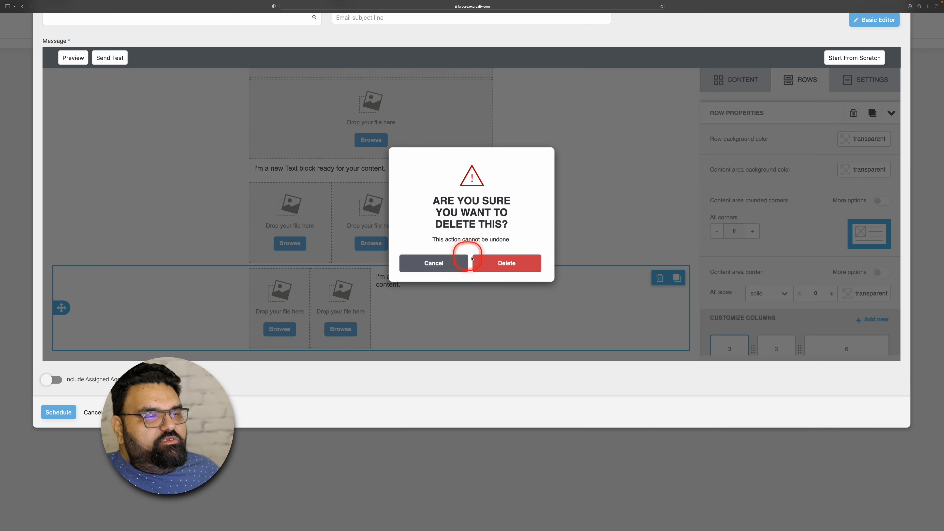
click(483, 263)
Step: Add a second row of three equal columns at the end of the message
scroll(814, 211, down, 5)
drag(793, 201, 416, 334)
scroll(571, 252, down, 2)
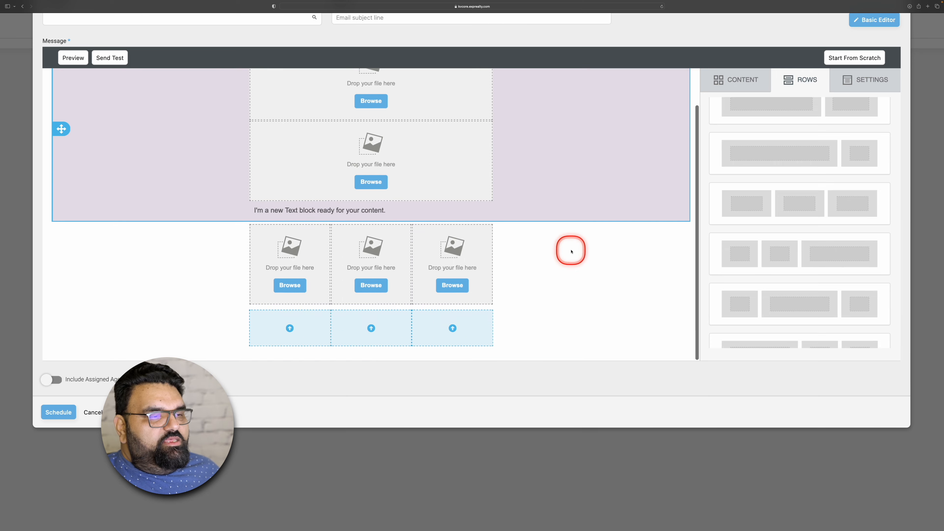
Step: Put an image block in each column of the bottom row and a text block beneath the middle image
click(751, 83)
drag(745, 140, 294, 329)
drag(731, 140, 449, 259)
mouse_move(849, 264)
mouse_down()
mouse_move(619, 299)
mouse_move(400, 354)
mouse_up()
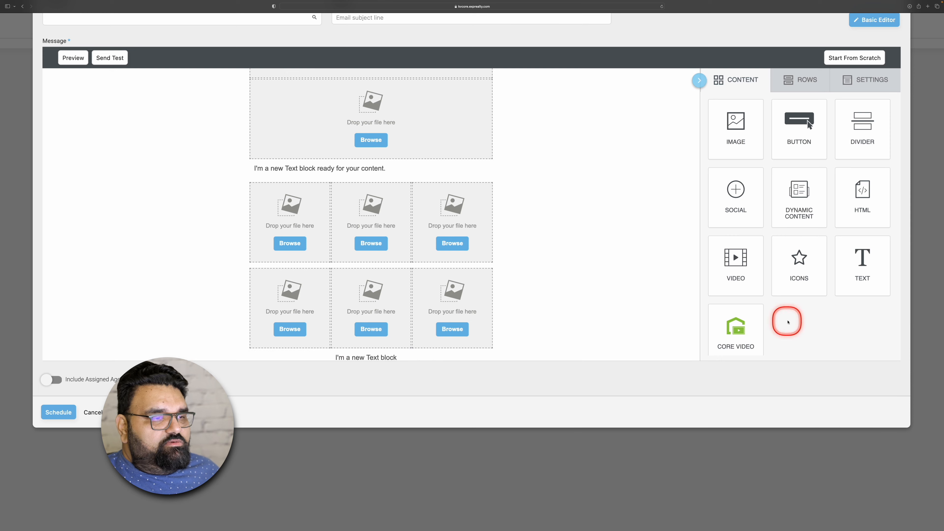
Step: Open the file manager for the topmost image block and upload all the images from the kvCore Training Media folder
scroll(375, 321, down, 1)
scroll(442, 225, up, 3)
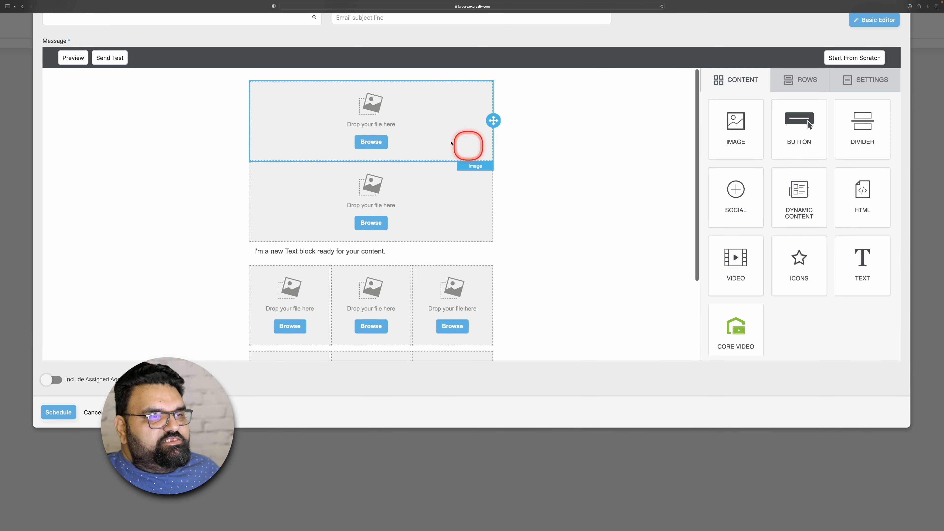
click(426, 104)
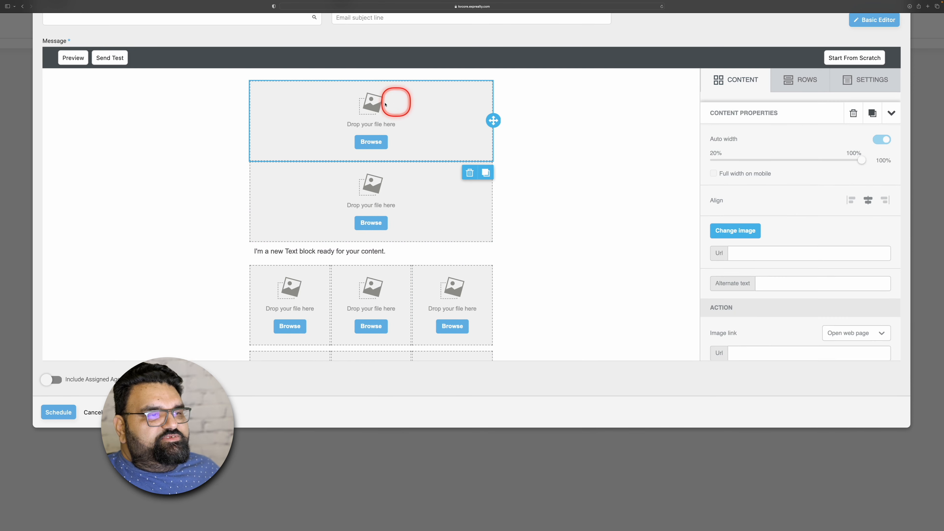
click(371, 143)
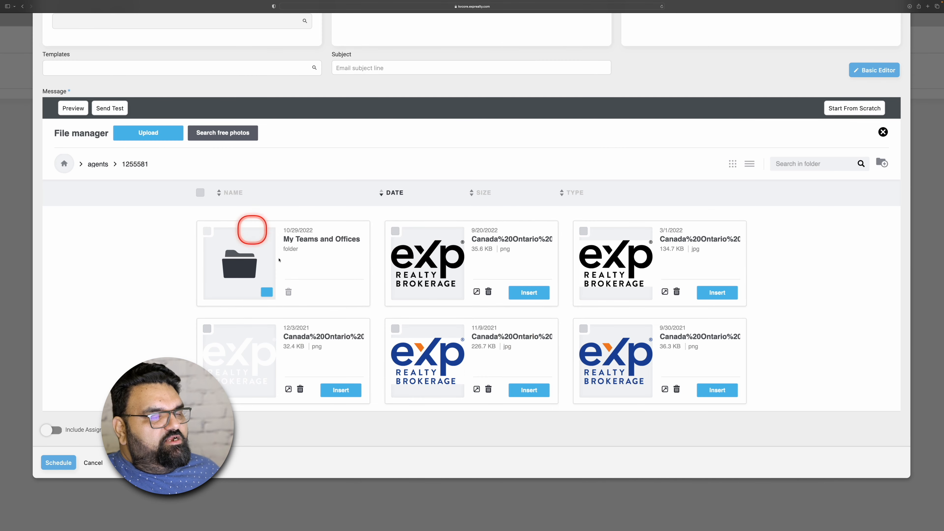
click(149, 134)
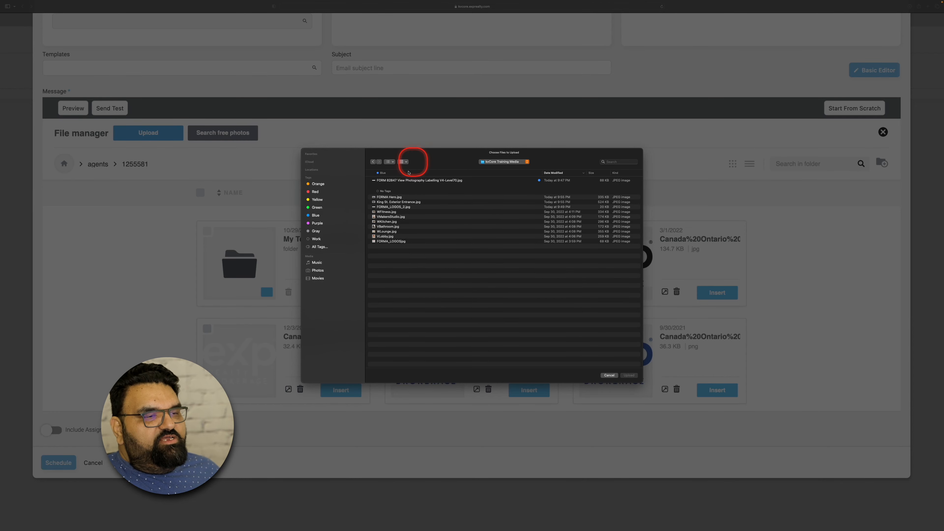
drag(420, 273, 390, 185)
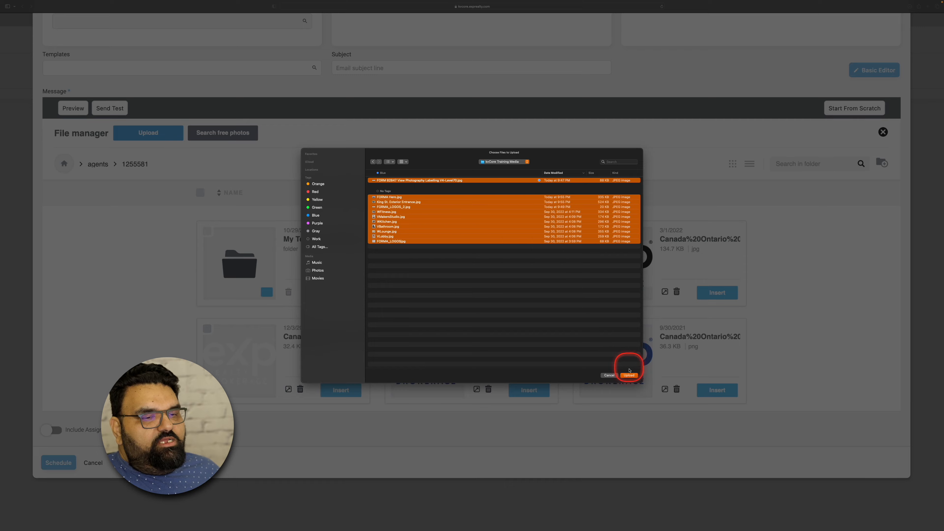
click(629, 375)
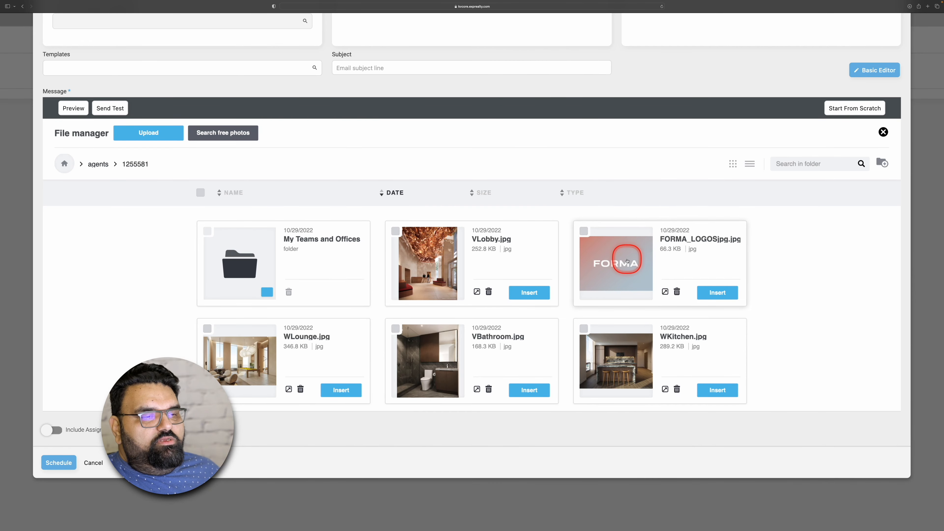
Step: Insert FORMA_LOGOSjpg.jpg into the topmost image block of the message
scroll(550, 274, down, 7)
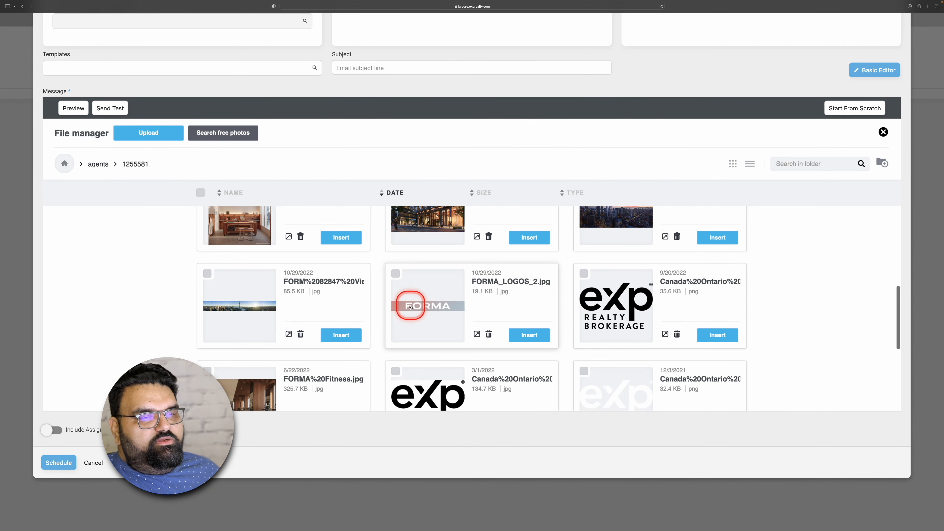
scroll(554, 289, up, 8)
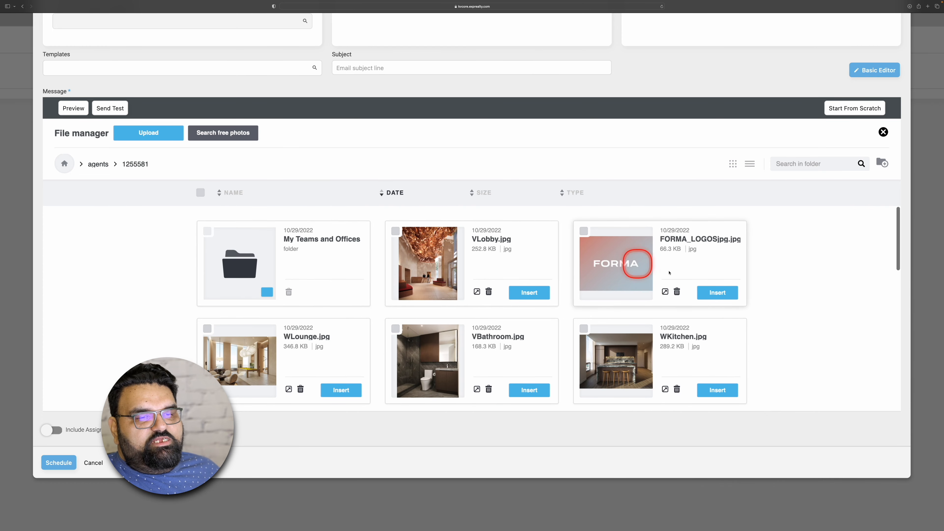
click(723, 294)
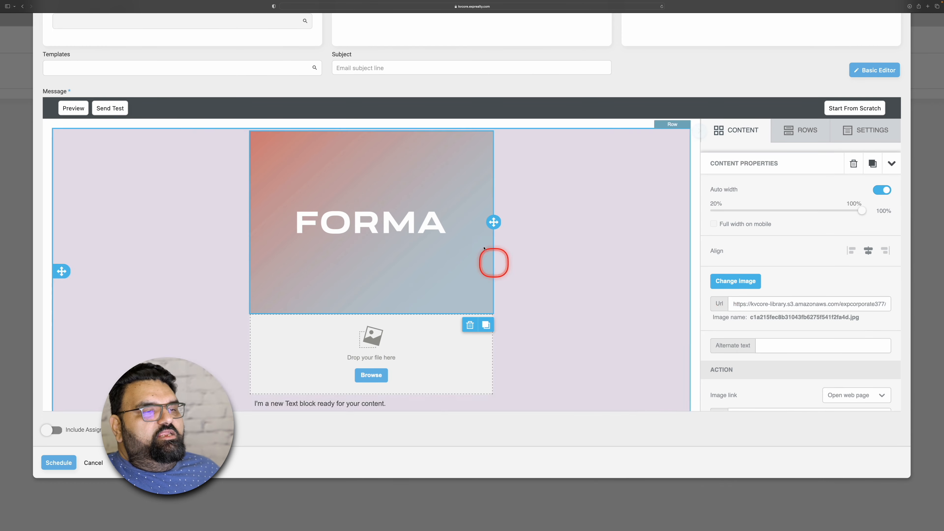
Step: Replace the large FORMA logo at the start of the message with FORMA_LOGOS_2.jpg
click(630, 249)
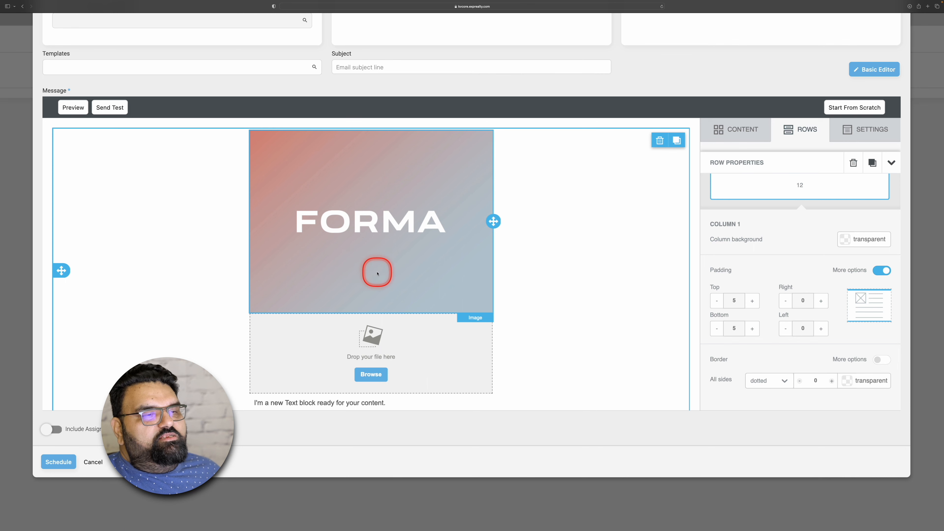
click(398, 202)
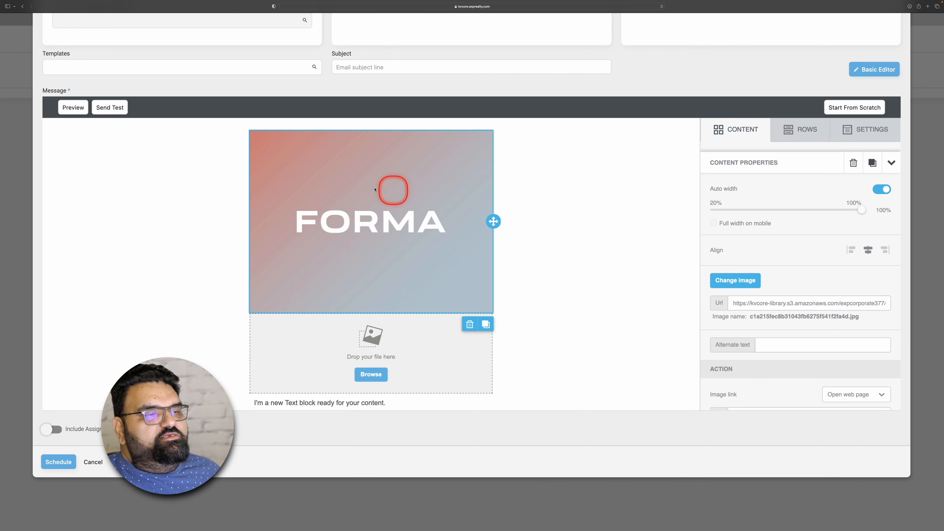
click(738, 285)
scroll(447, 290, down, 3)
scroll(451, 293, down, 3)
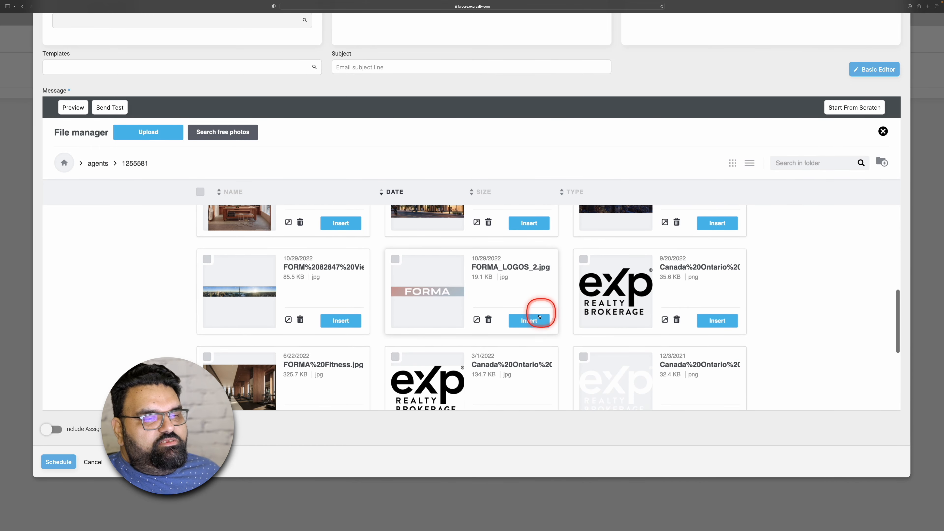
click(541, 315)
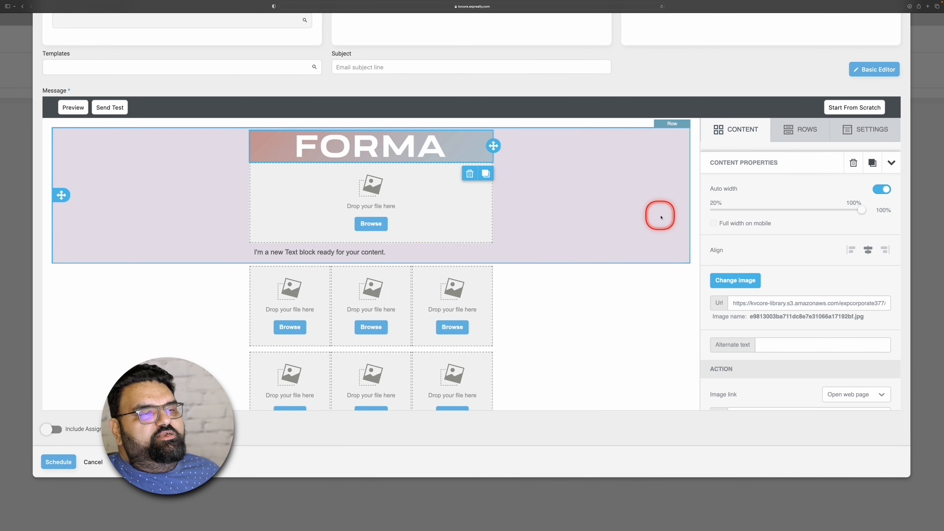
Step: Insert the FORMA Hero image into the empty image block directly beneath the FORMA banner
click(370, 225)
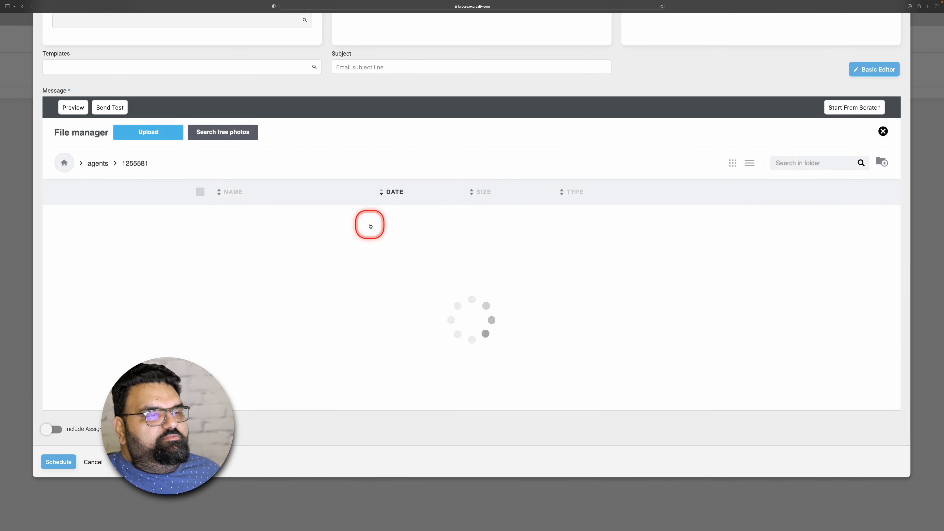
scroll(526, 275, down, 7)
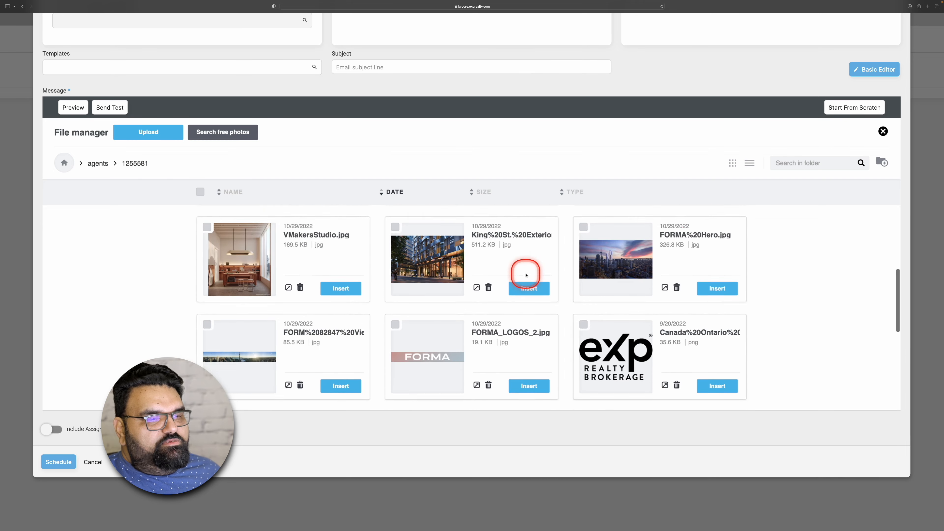
scroll(525, 270, up, 2)
click(619, 291)
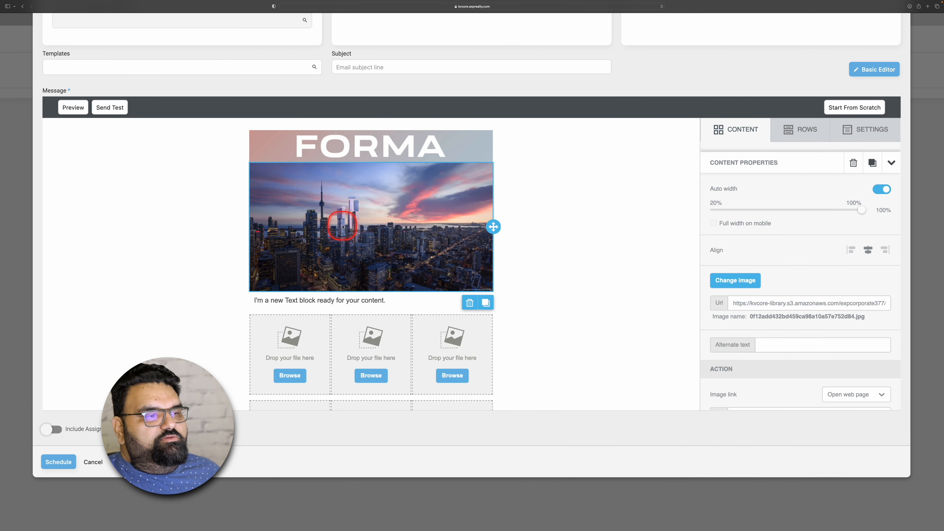
click(292, 304)
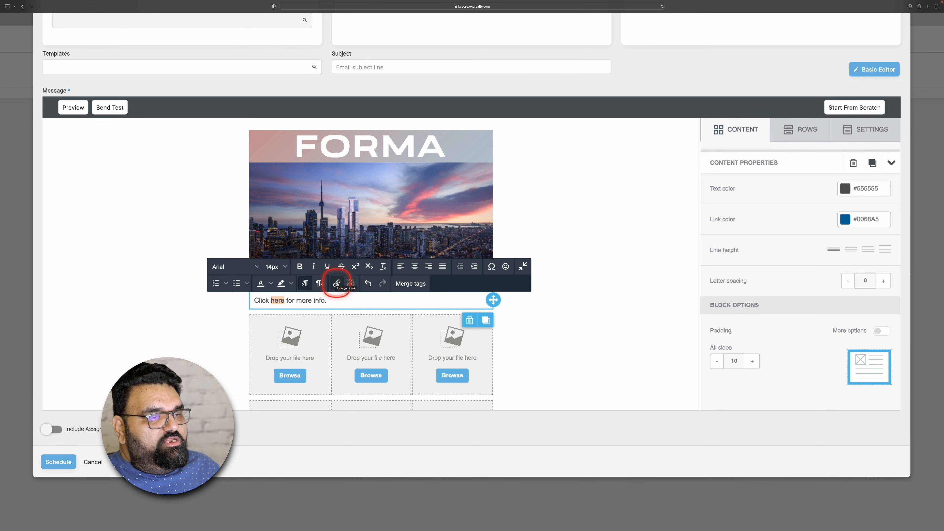
click(336, 283)
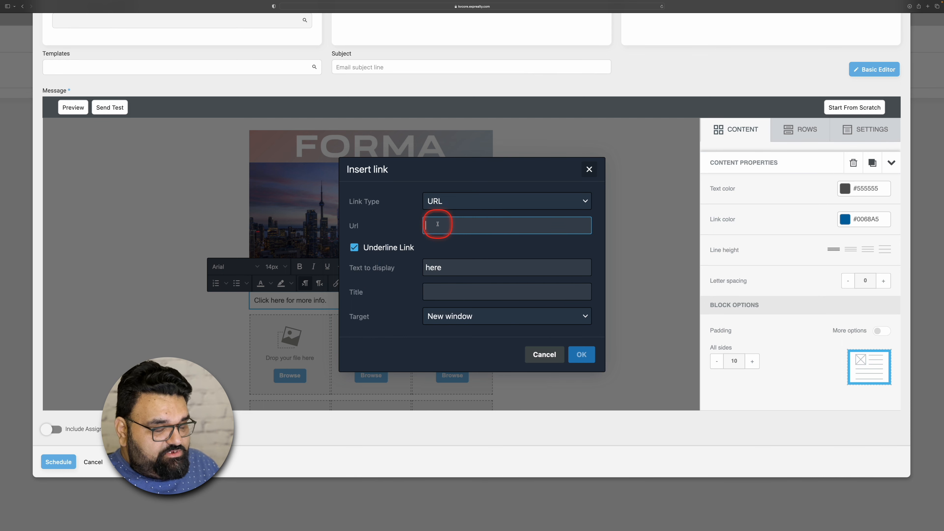
text(www.kamal13.com)
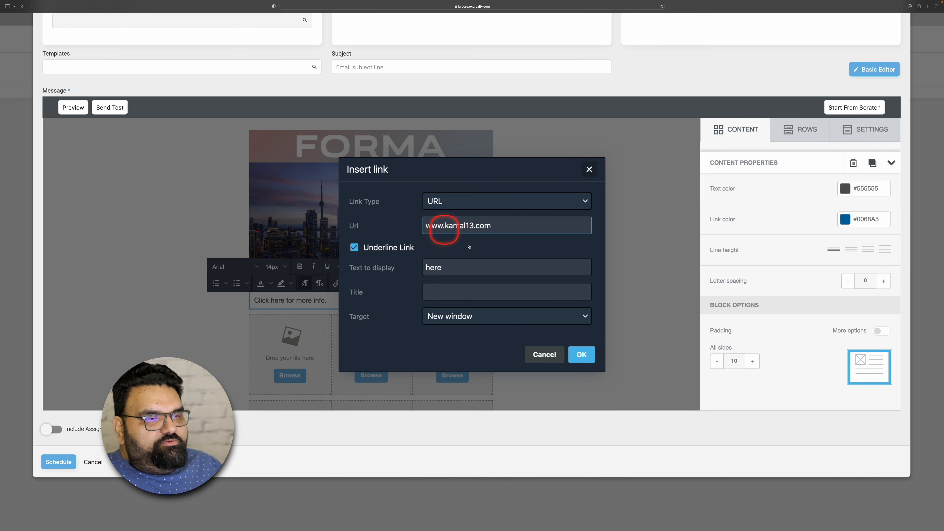
click(578, 356)
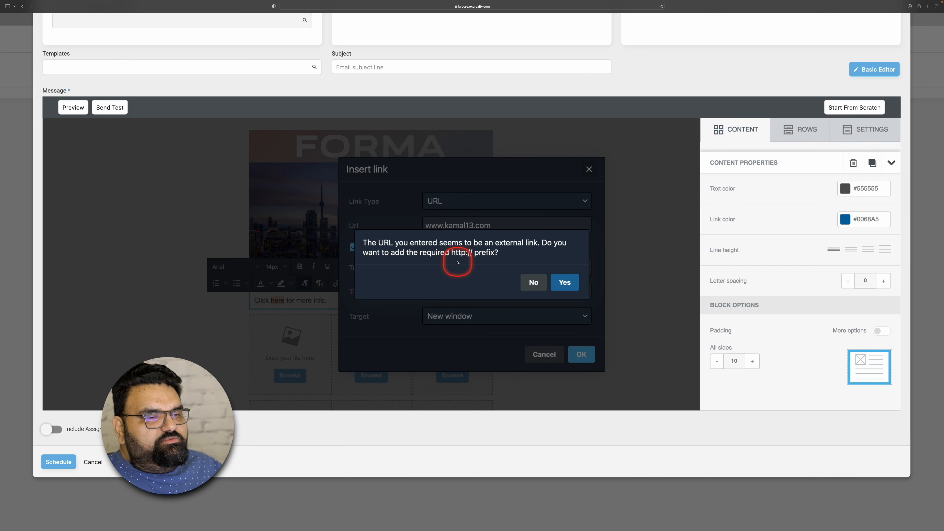
click(564, 284)
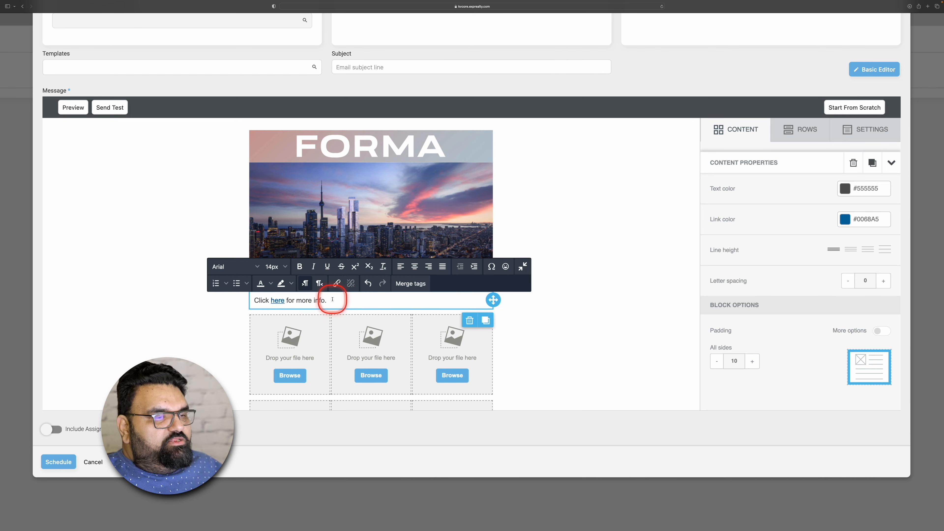
Step: Center the "Click here for more info." line and format it in 28px Lato
drag(307, 300, 256, 300)
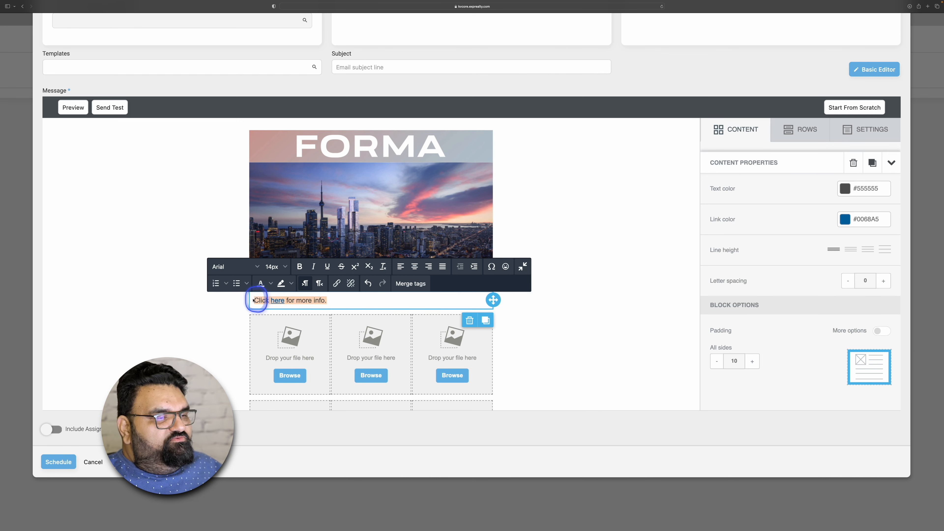
click(414, 267)
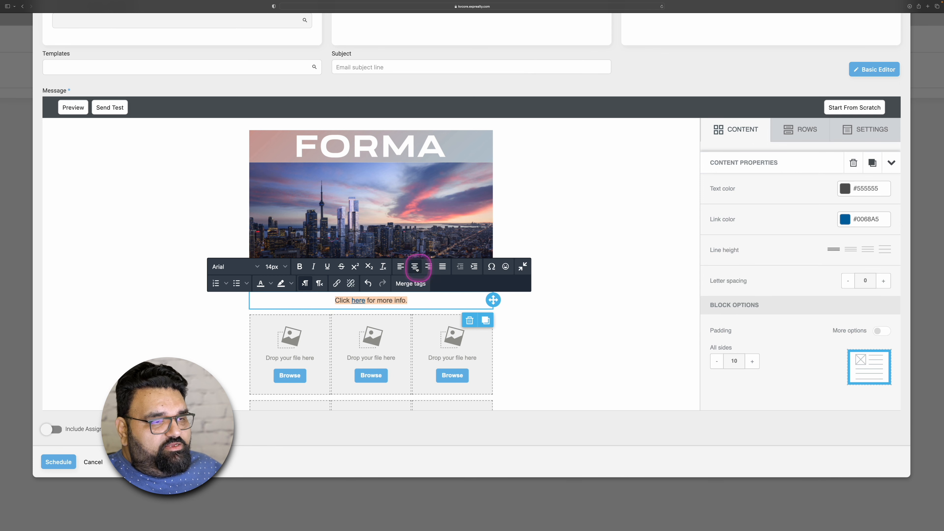
click(286, 267)
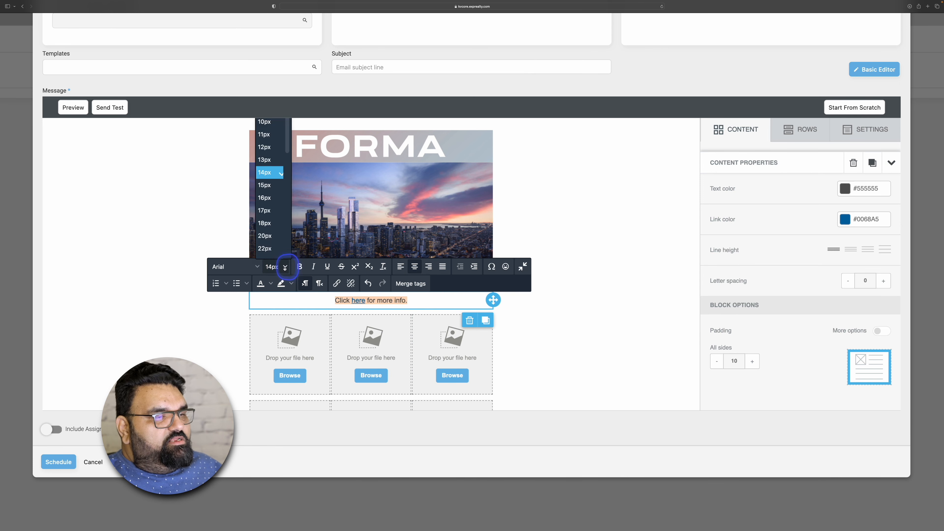
scroll(273, 247, down, 2)
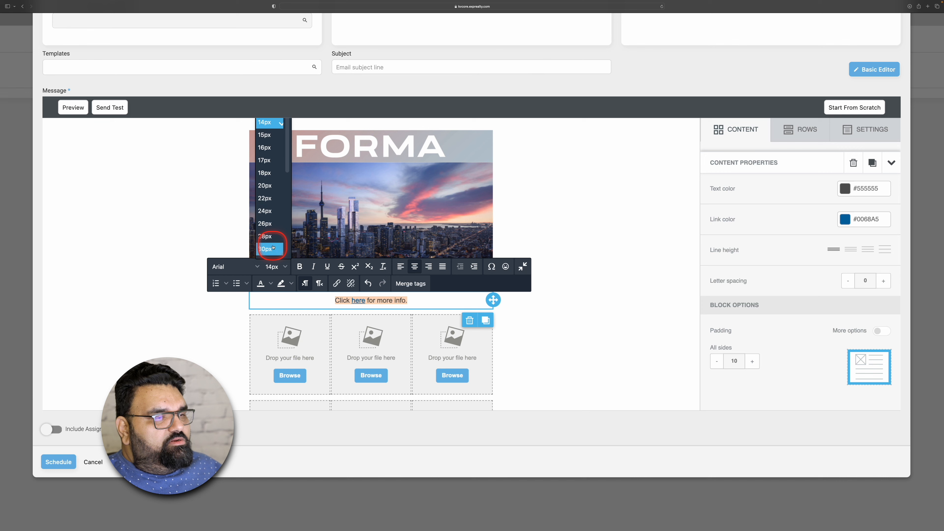
click(270, 241)
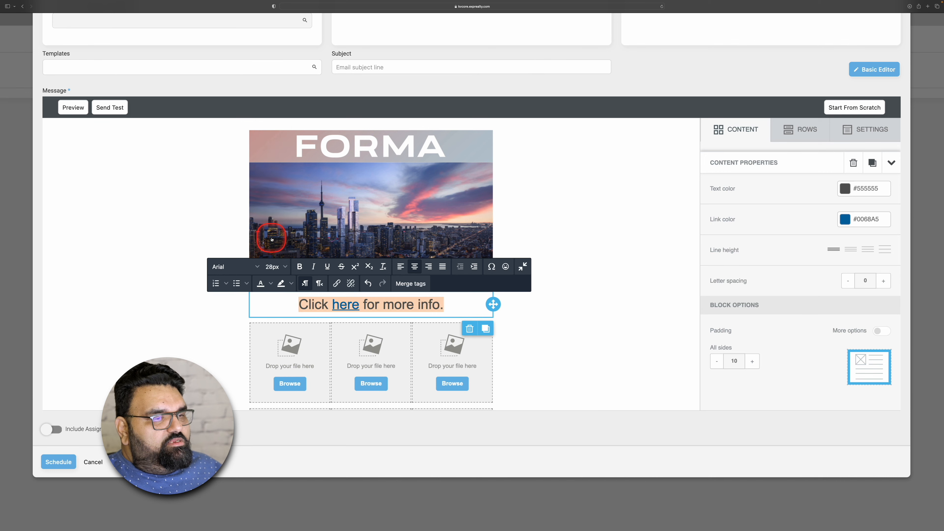
click(257, 267)
scroll(238, 237, down, 3)
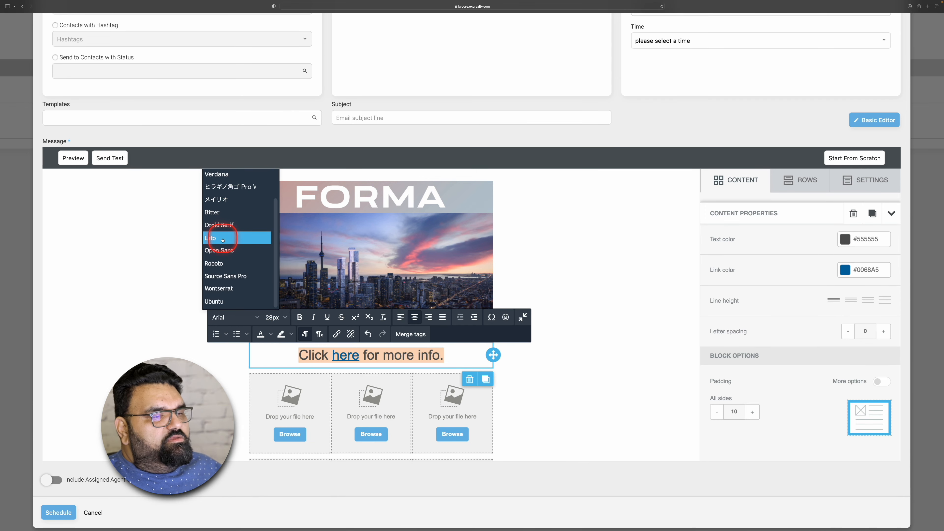
click(222, 240)
click(554, 403)
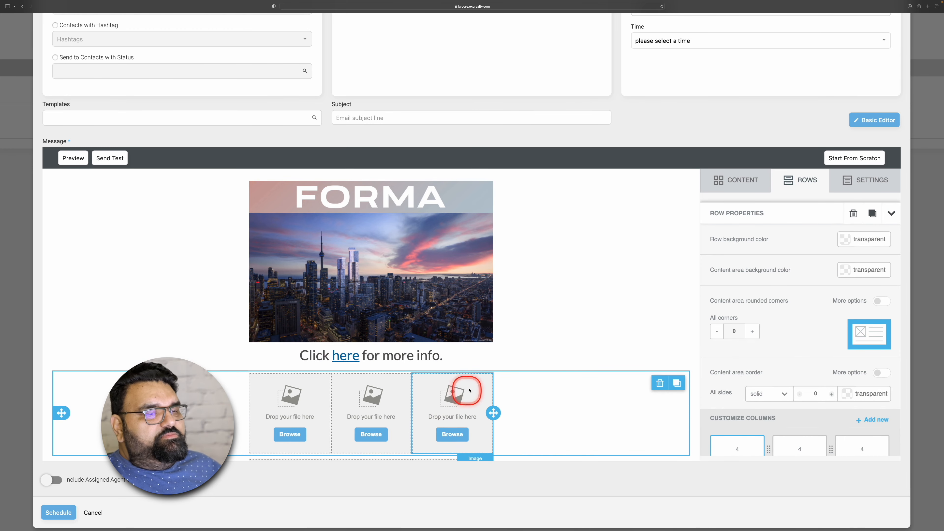
Step: Preview the whole email in desktop mode, and close the preview to return to editing
click(74, 159)
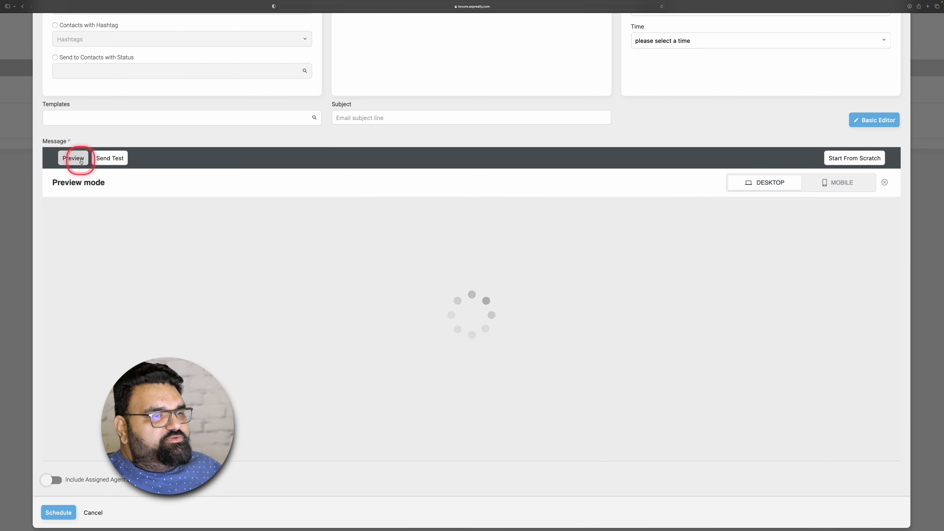
scroll(579, 356, down, 1)
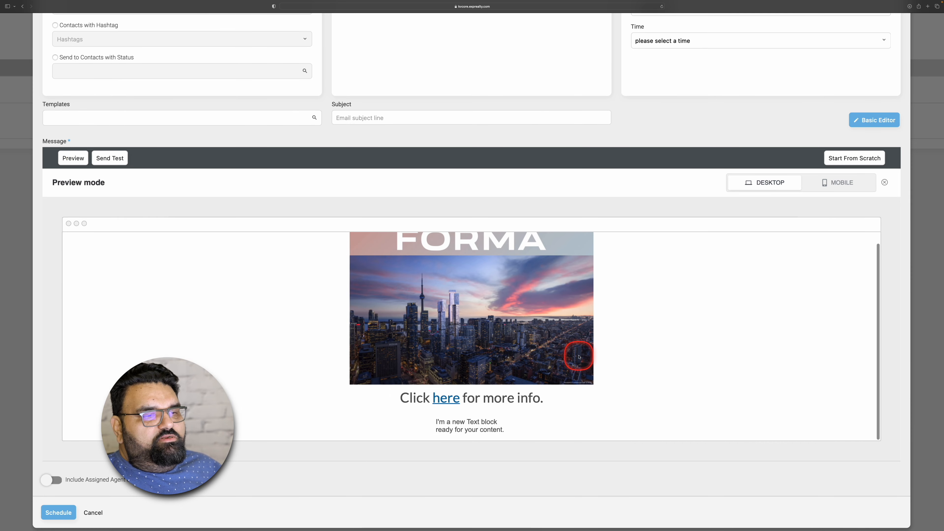
scroll(579, 356, up, 1)
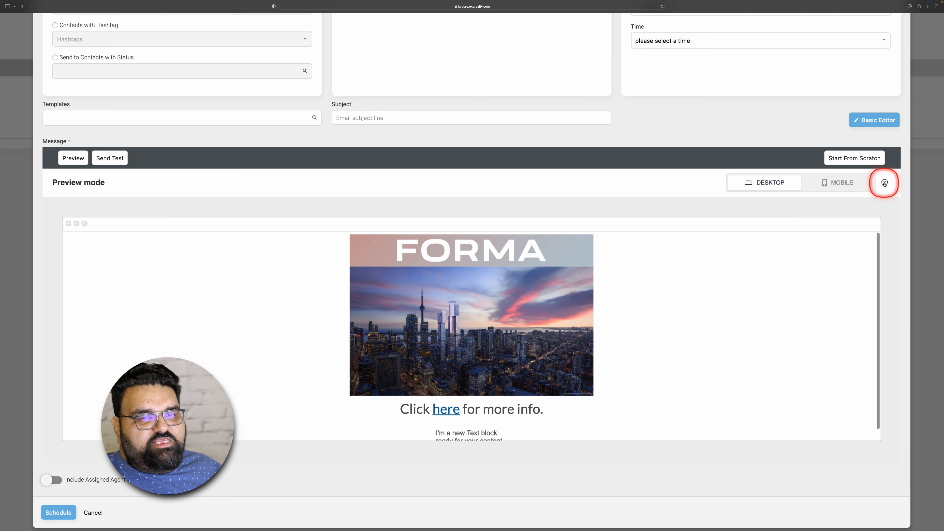
click(884, 182)
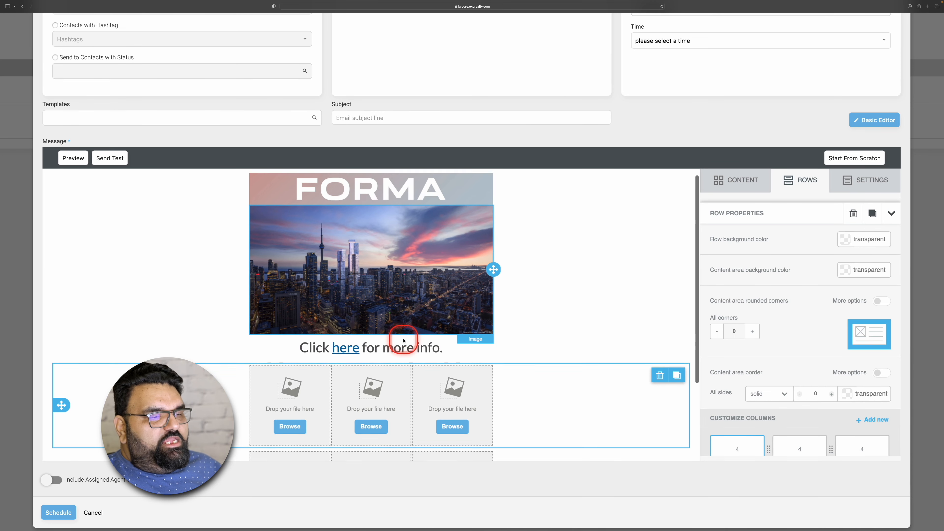
Step: Insert VLobby.jpg into the left image block of the first three-column row
scroll(403, 340, down, 3)
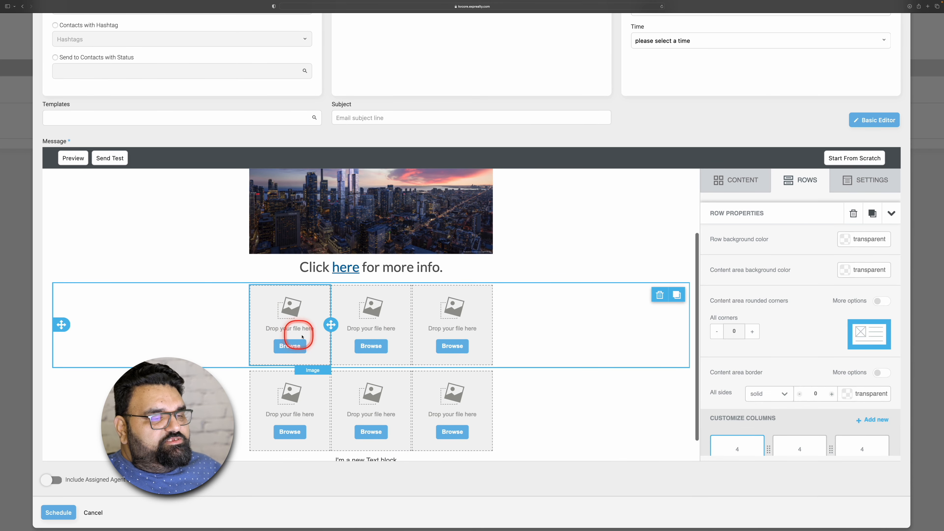
click(289, 346)
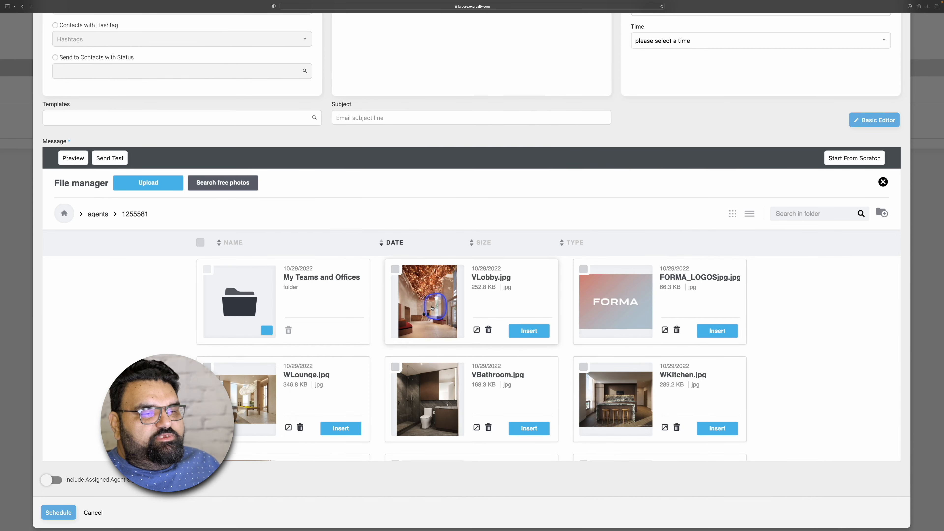
click(432, 307)
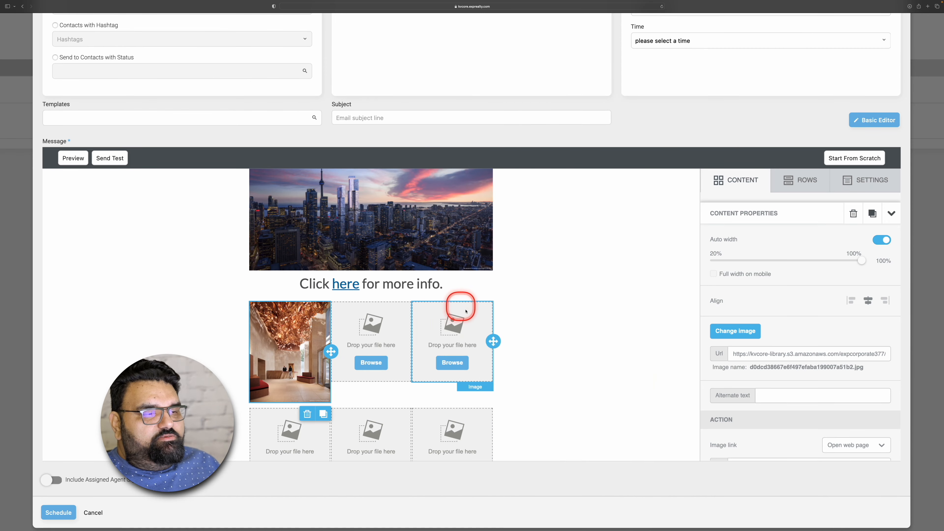
Step: Insert VBathroom.jpg into the middle image block and VMakersStudio.jpg into the right block of the first three-column row
click(364, 366)
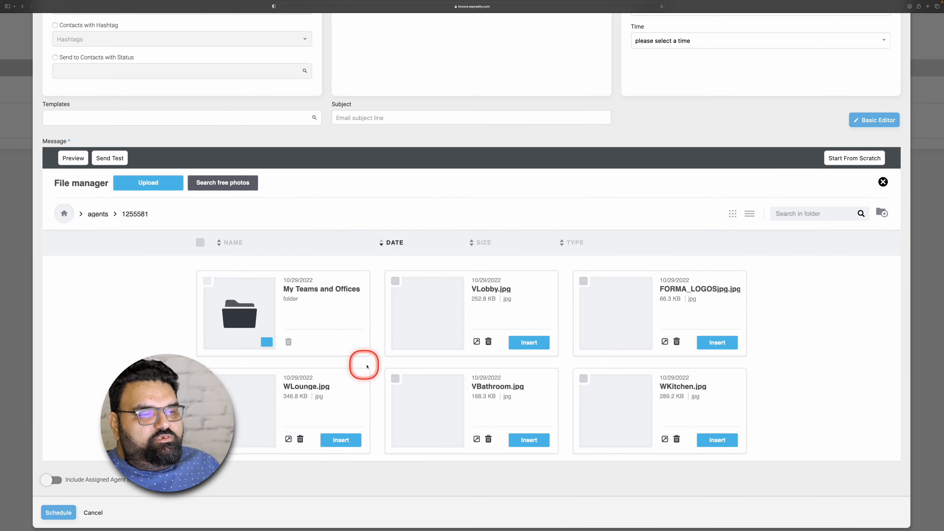
scroll(488, 386, down, 2)
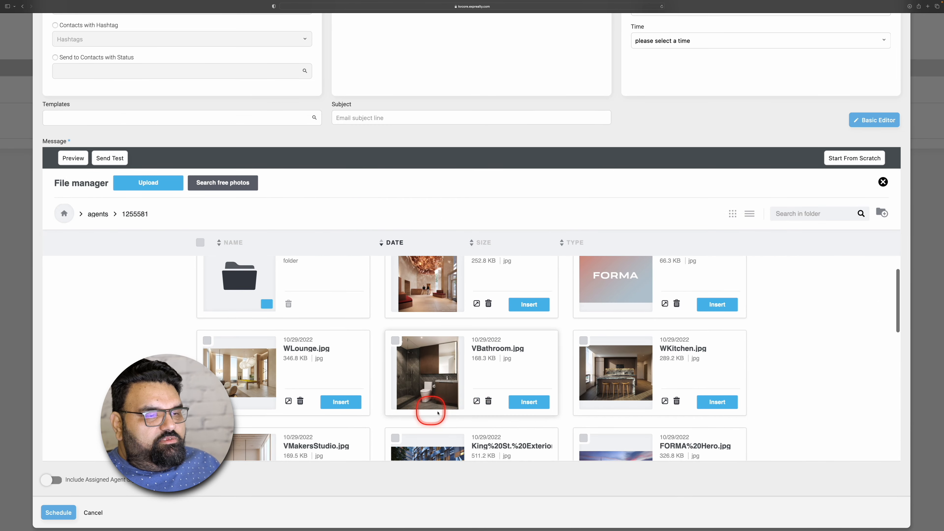
click(518, 408)
click(459, 371)
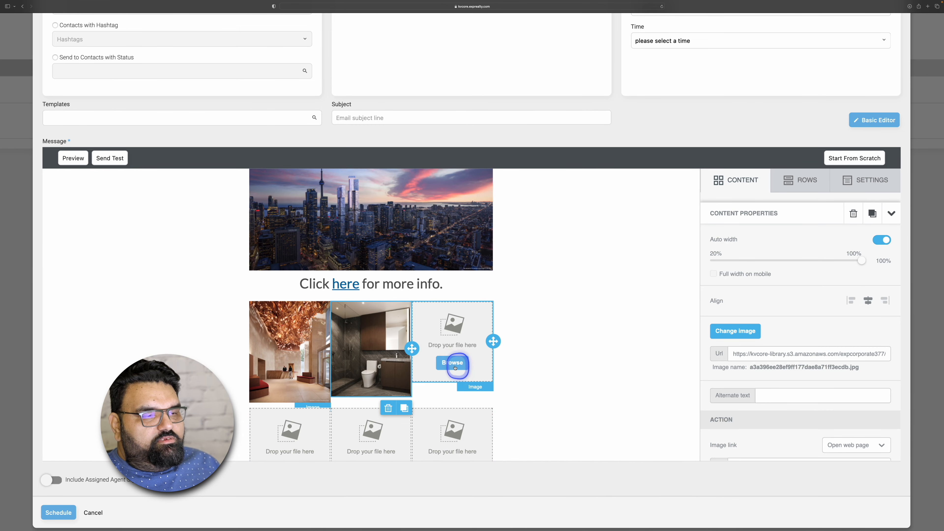
scroll(585, 386, down, 2)
scroll(535, 386, down, 4)
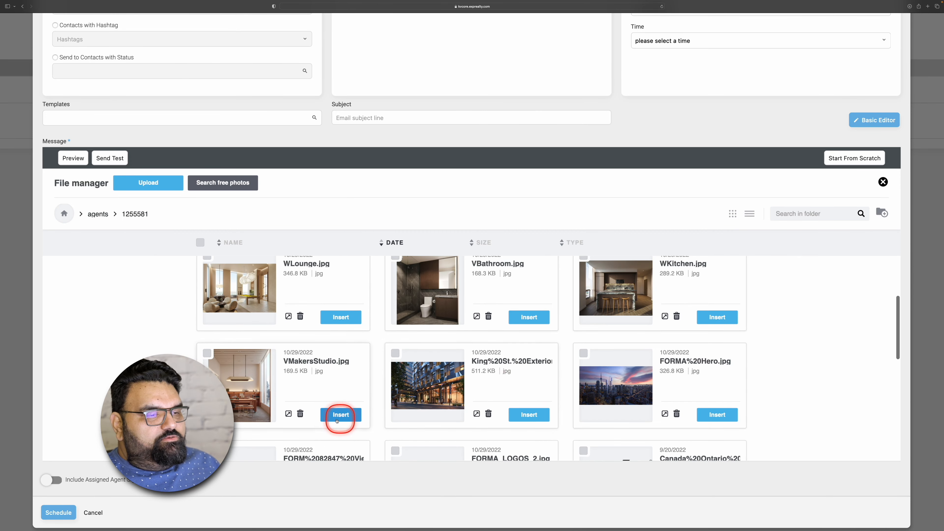
click(335, 418)
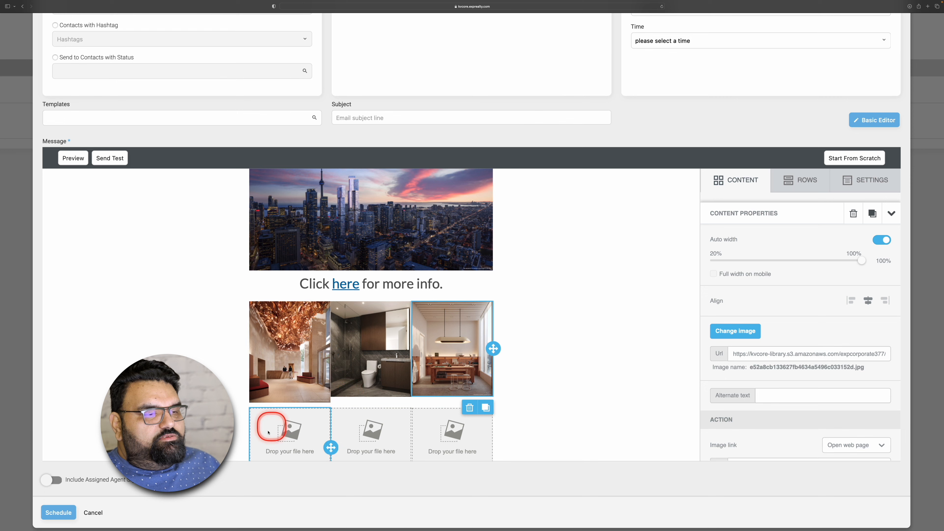
Step: Fill the second three-column row with the lounge, kitchen and gym images, and remove its placeholder text block
click(270, 406)
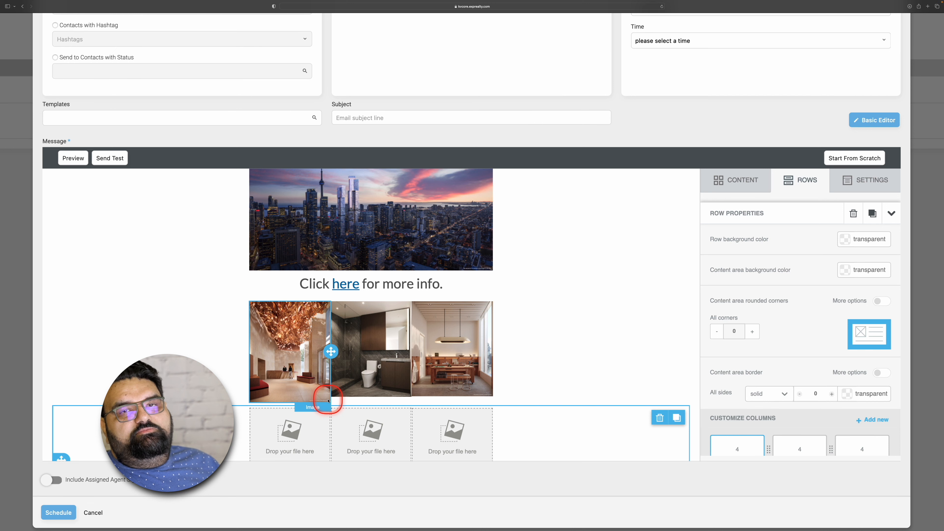
scroll(329, 401, down, 3)
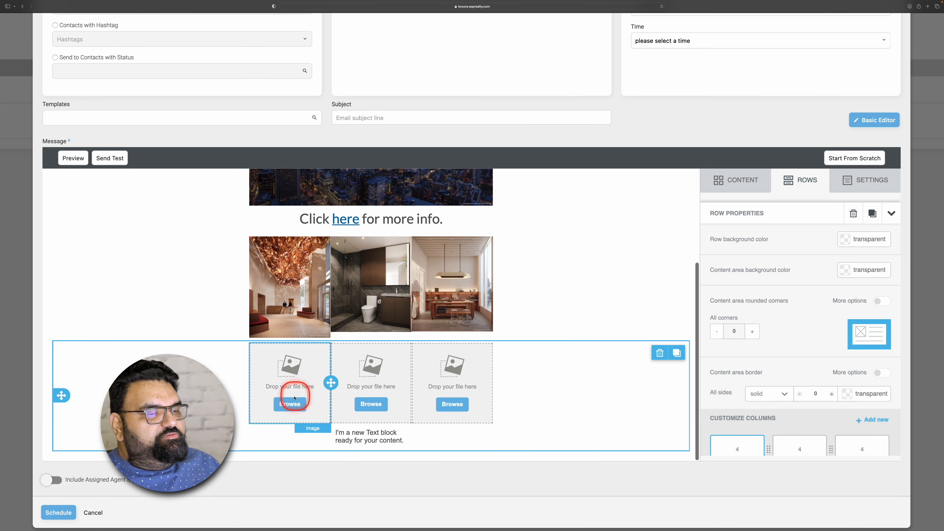
click(289, 404)
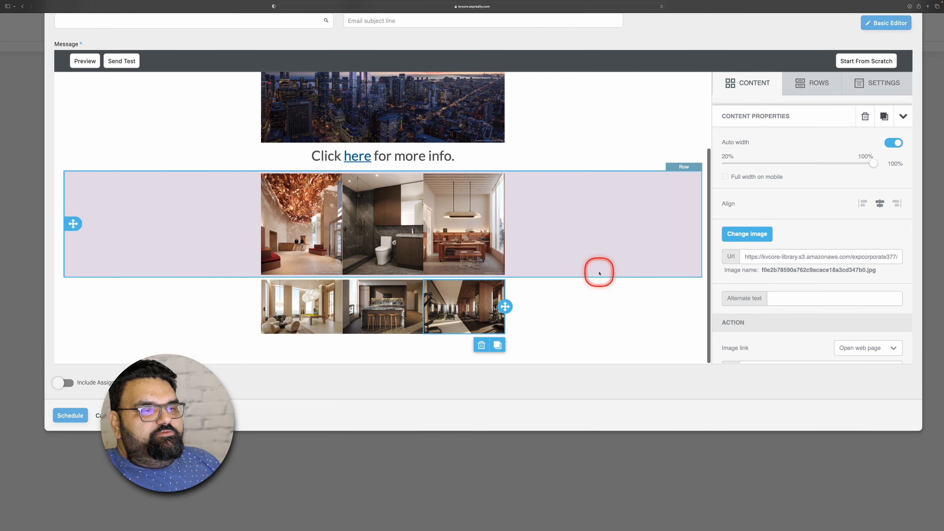
Step: Add a single-column row between the two three-column photo rows
scroll(599, 273, up, 2)
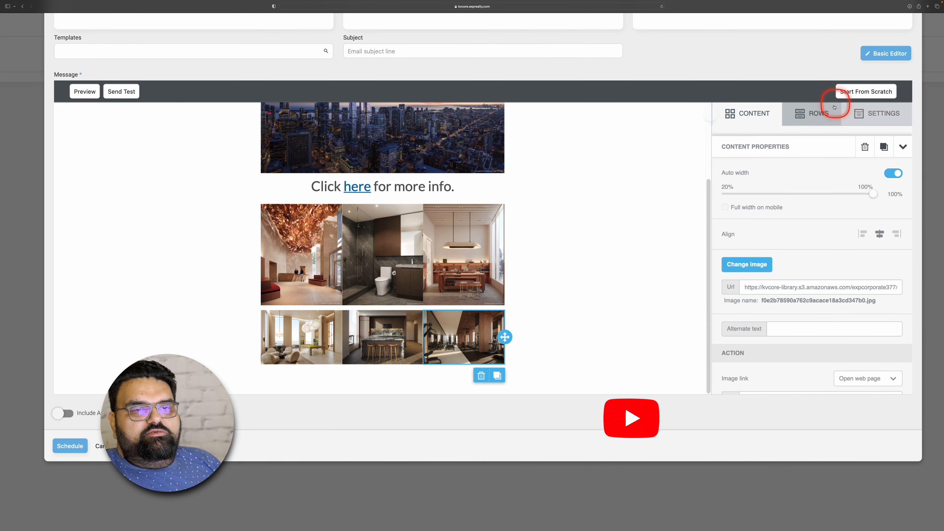
click(817, 112)
drag(815, 149, 432, 301)
Step: Place an image block in the new empty row and insert the King St. exterior image into it
click(749, 115)
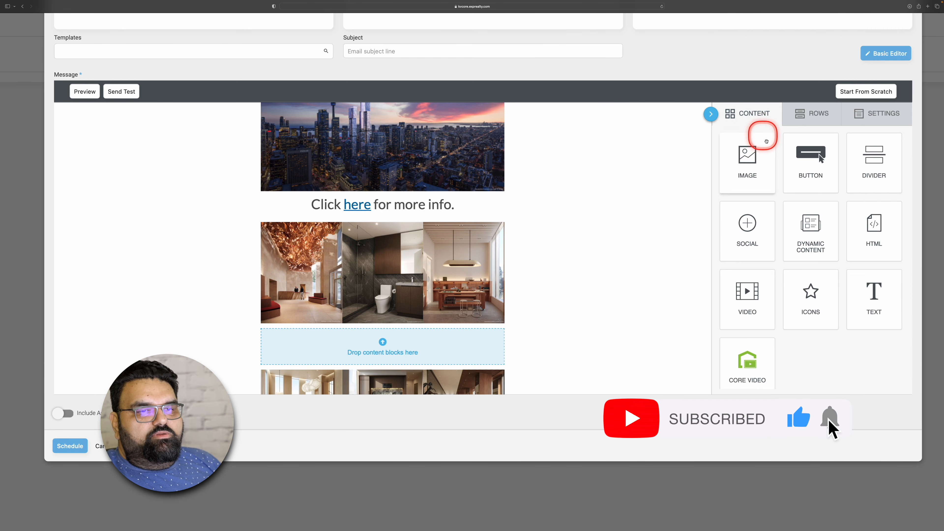
drag(751, 158, 390, 346)
click(377, 389)
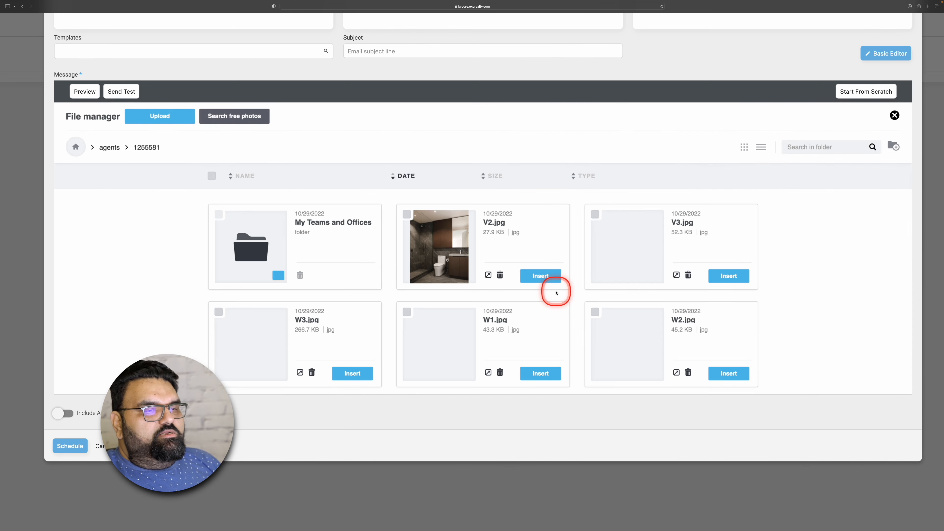
scroll(577, 271, down, 10)
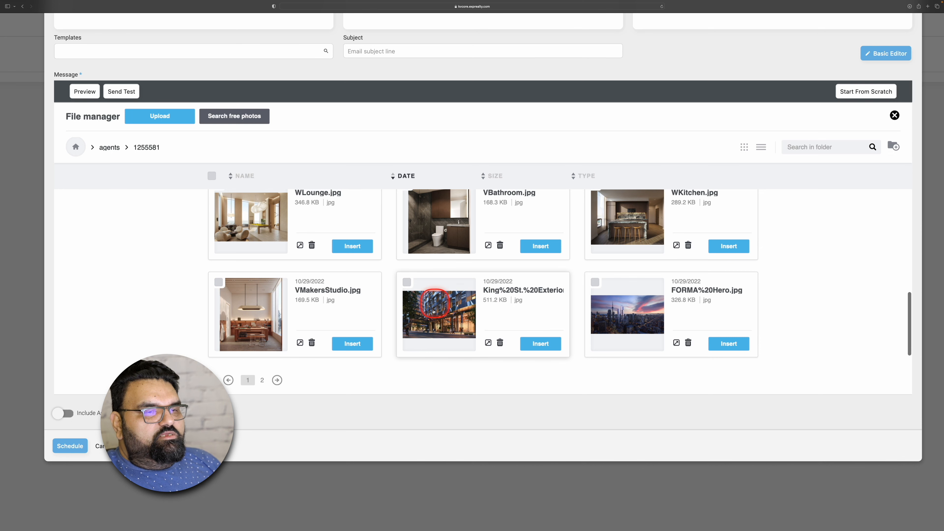
click(540, 343)
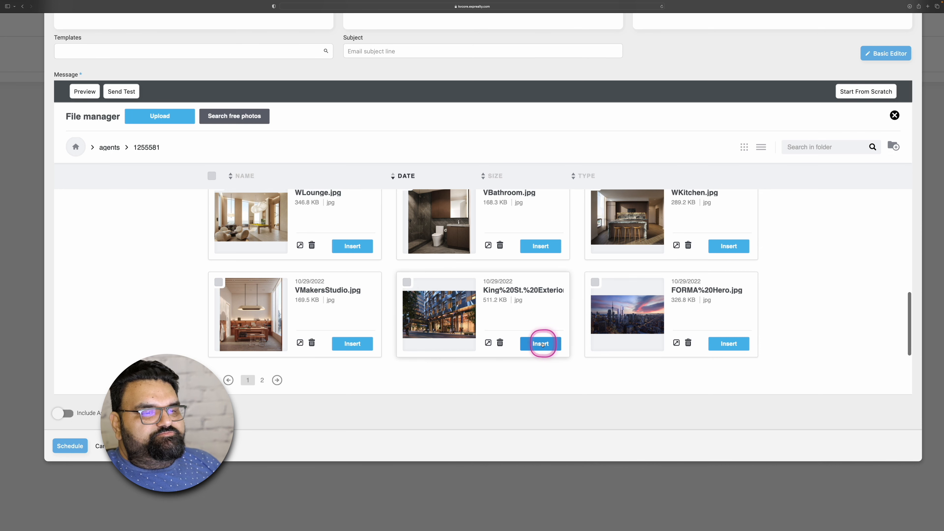
Step: Add a single-column row beneath the last photo row and place a text block in it
scroll(613, 224, down, 3)
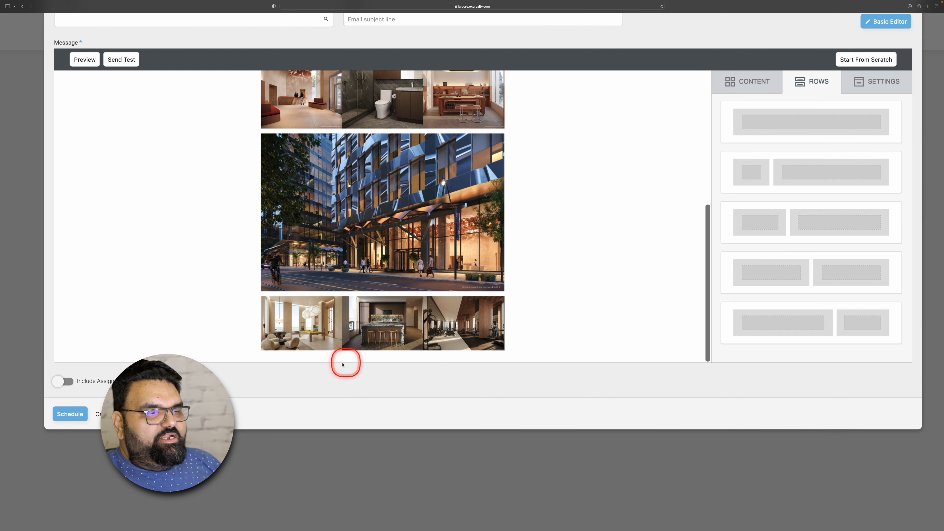
scroll(562, 323, up, 1)
scroll(561, 323, down, 1)
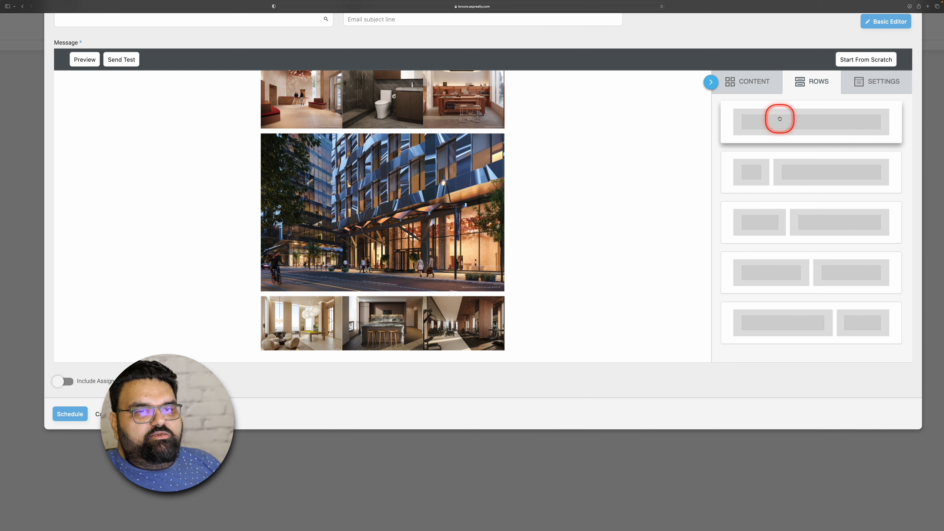
drag(777, 119, 456, 346)
scroll(454, 349, down, 2)
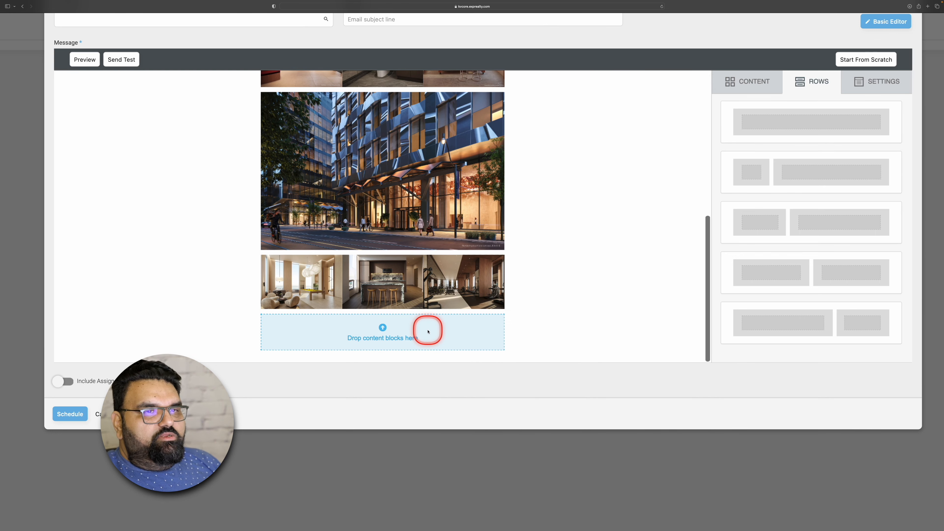
click(753, 85)
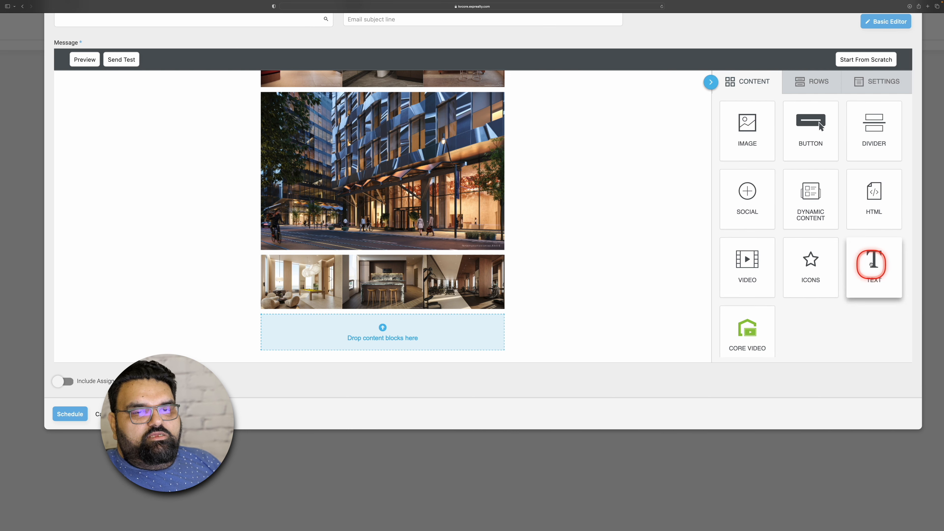
mouse_move(882, 271)
mouse_down()
mouse_move(685, 255)
mouse_move(414, 333)
mouse_up()
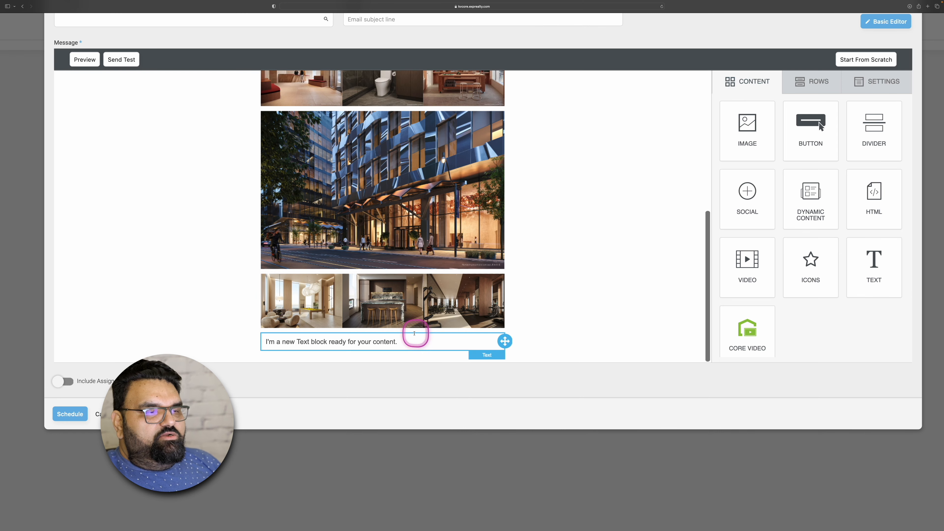
Step: Replace the new block's placeholder text with the copied text on deposit structure, assignment, leasing and capped development charges
scroll(414, 334, down, 2)
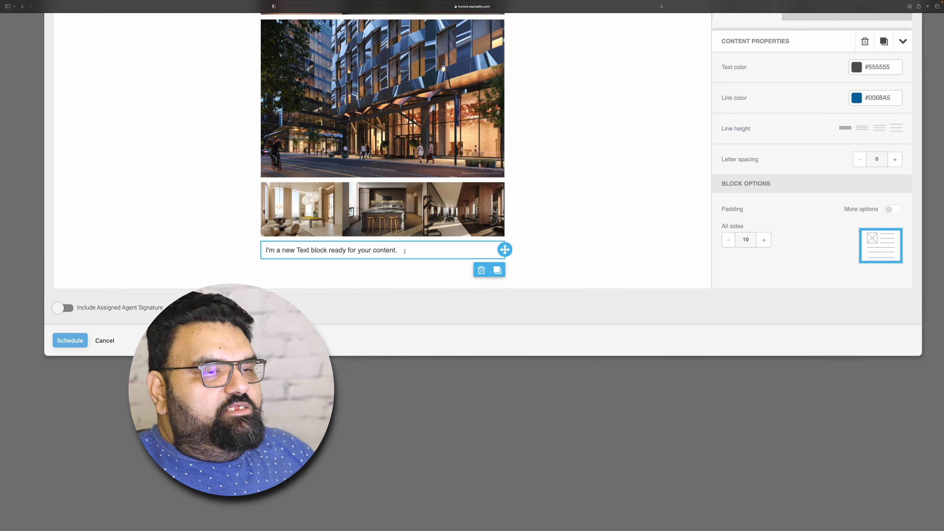
drag(398, 250, 382, 249)
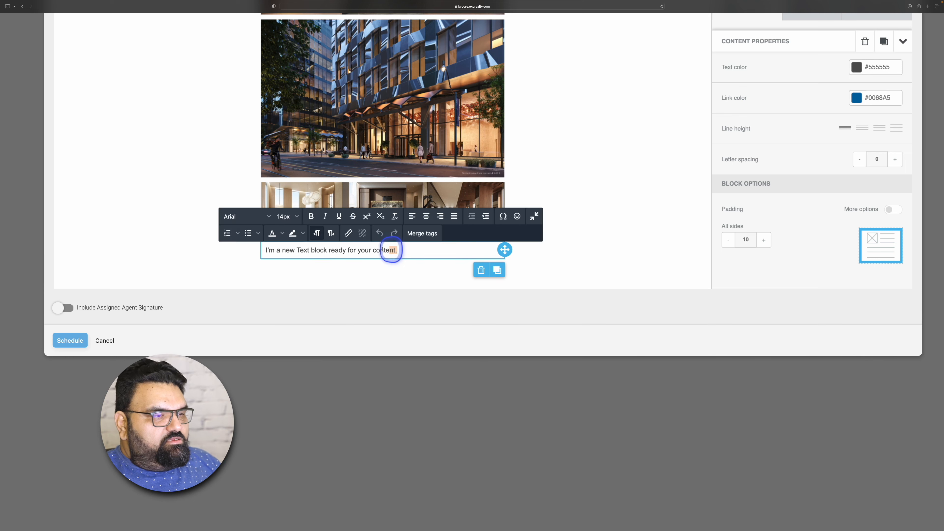
right_click(285, 252)
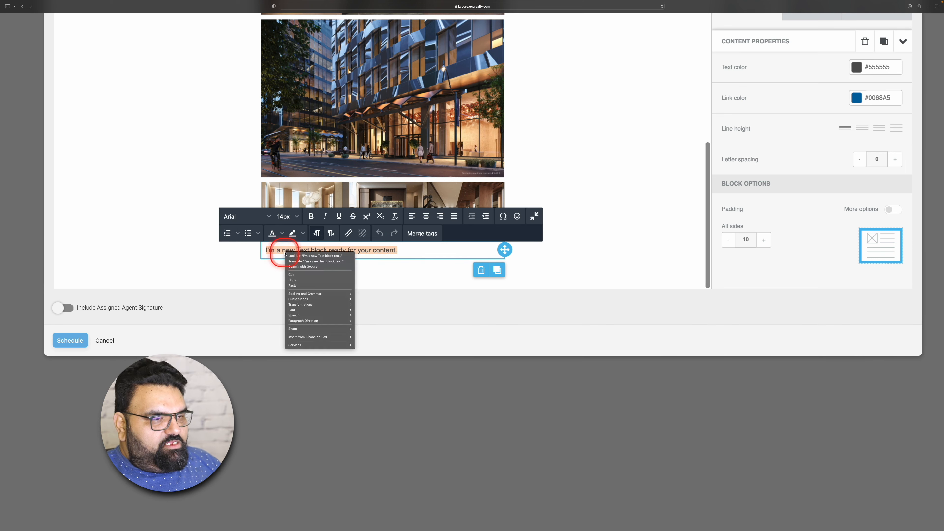
click(304, 286)
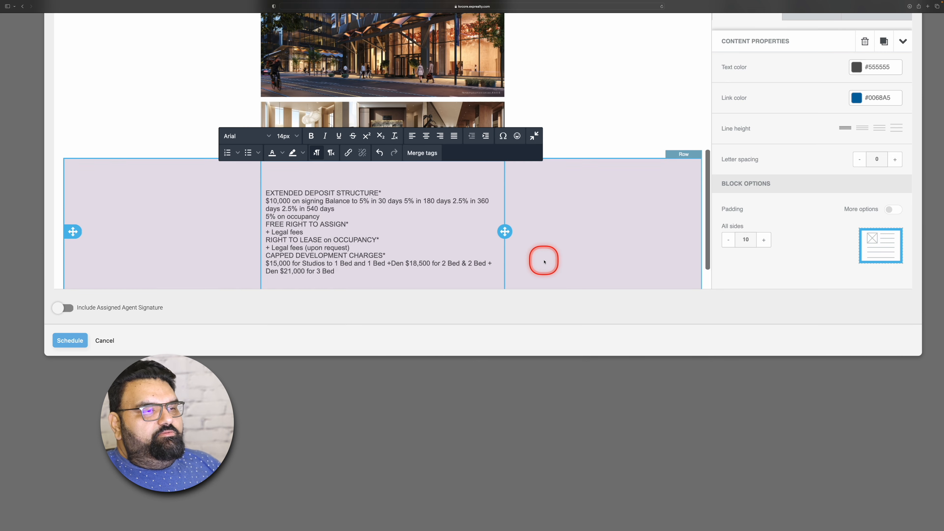
Step: Break the pasted text into separate lines for each deposit and charge, with a blank line between the four sections
scroll(544, 261, down, 2)
scroll(354, 162, up, 2)
scroll(354, 162, down, 2)
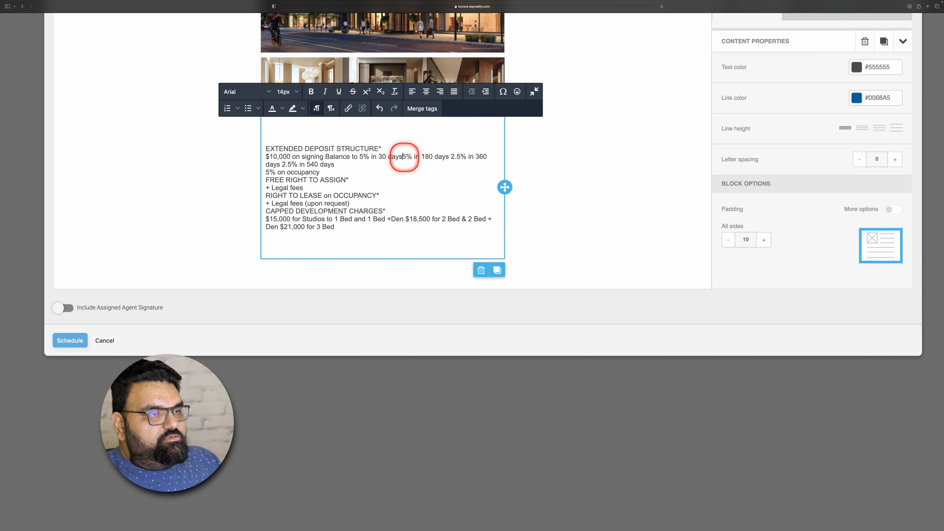
key(Return)
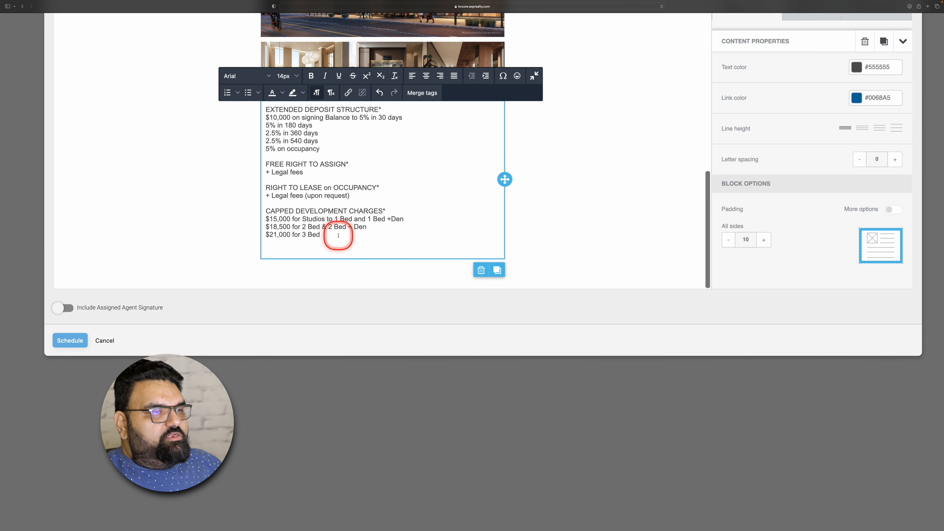
Step: Center all the deposit and charges text and set its font to Lato
drag(338, 236, 261, 109)
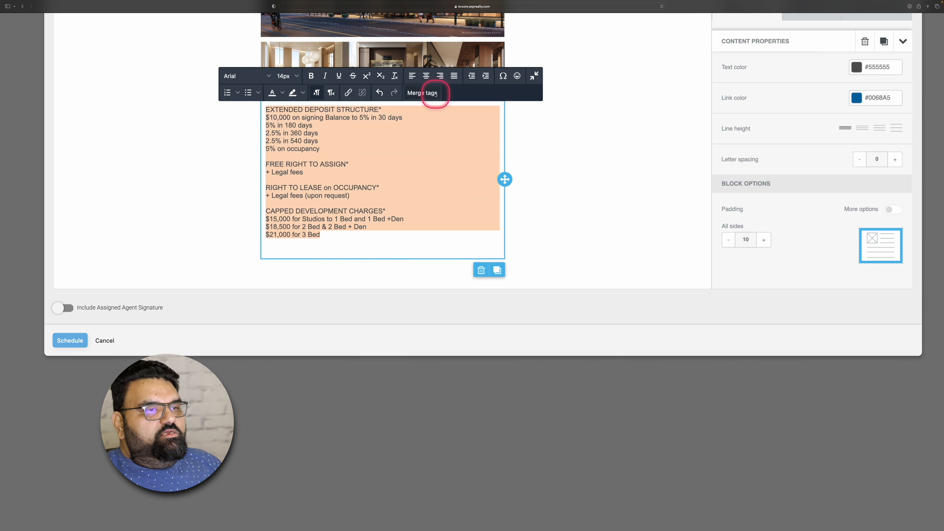
click(428, 76)
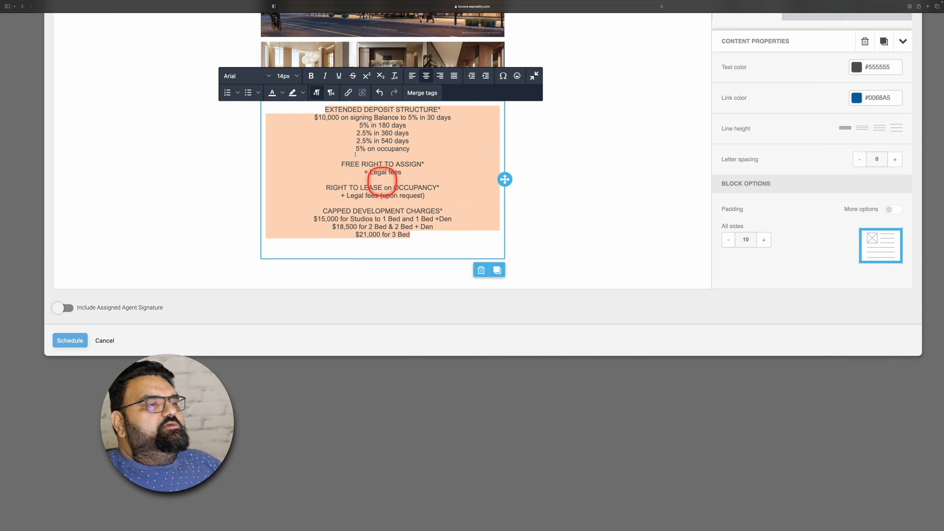
click(268, 76)
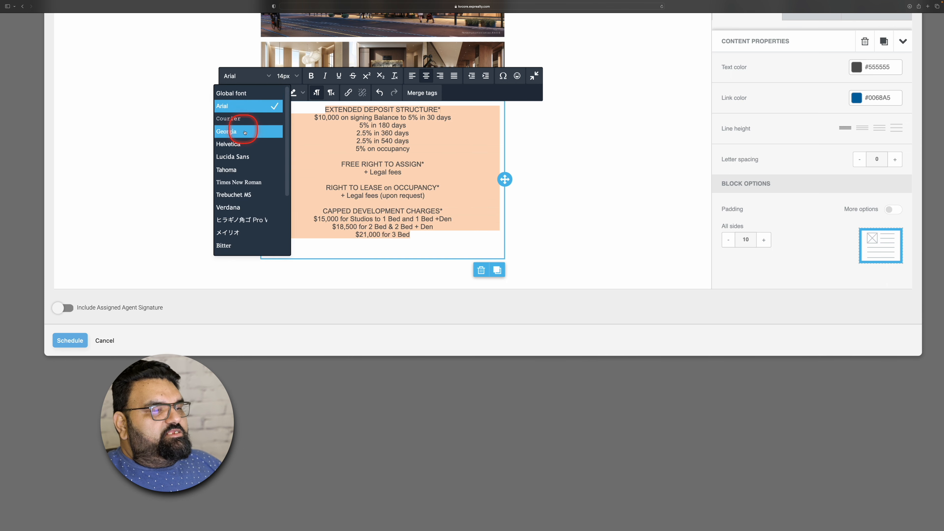
scroll(249, 152, down, 5)
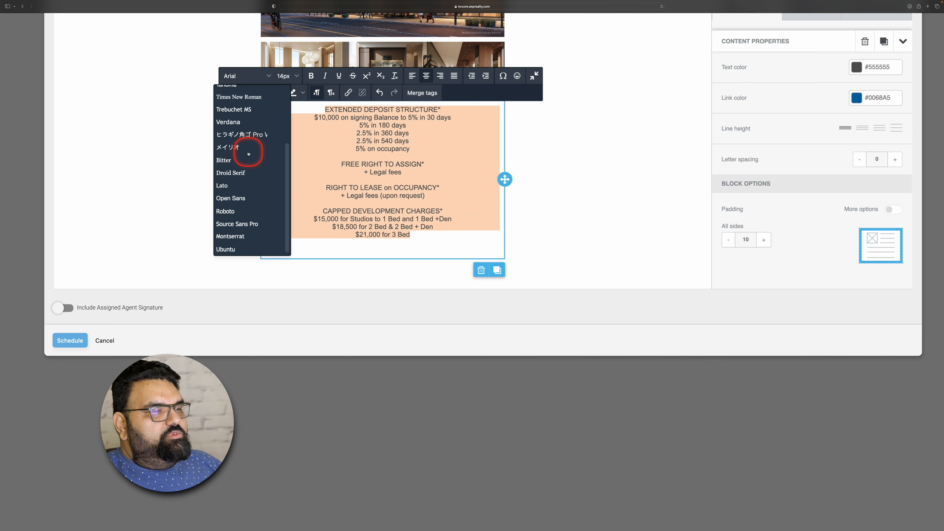
click(230, 185)
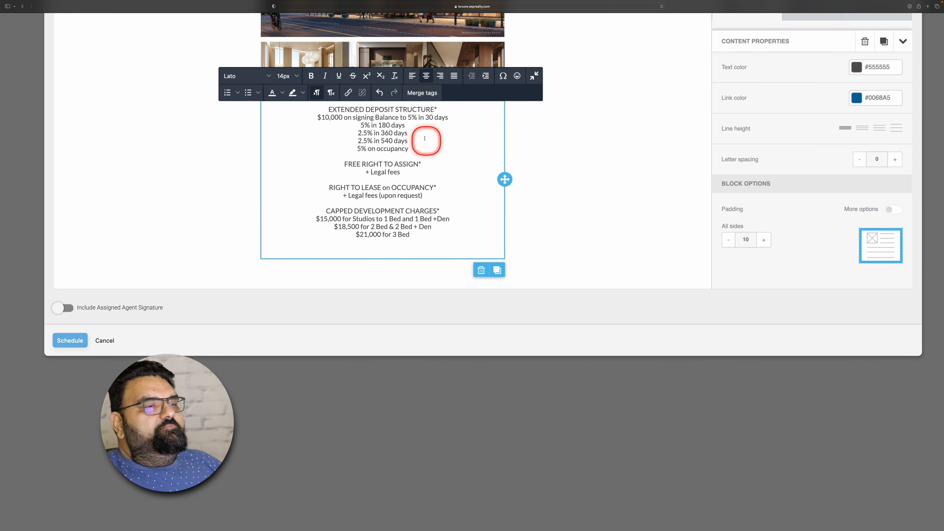
Step: Bold the four section headings in the deposit text block and set the block's text size to 18px
drag(329, 109, 396, 110)
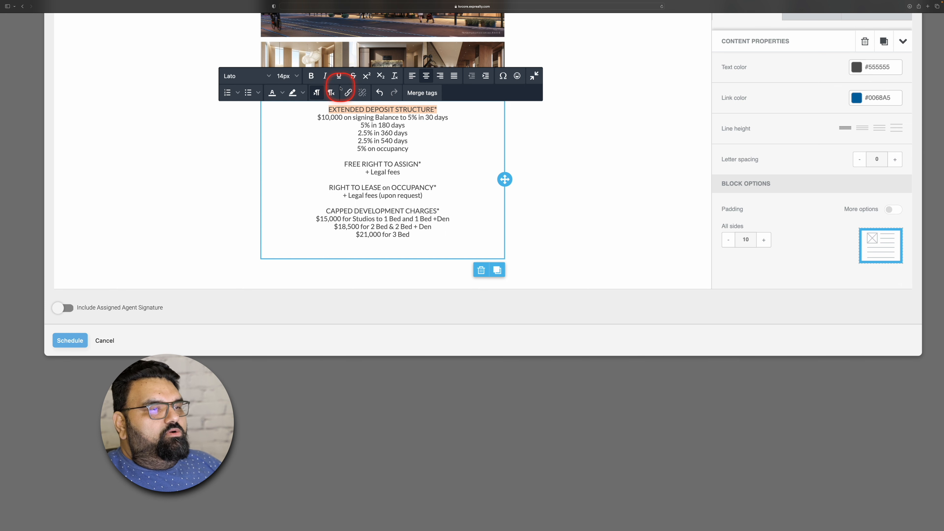
click(318, 80)
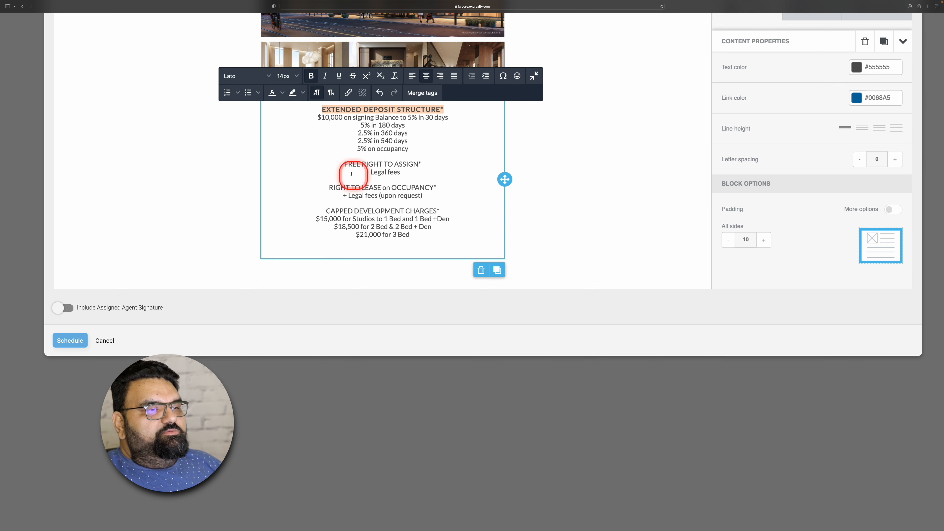
drag(345, 165, 422, 165)
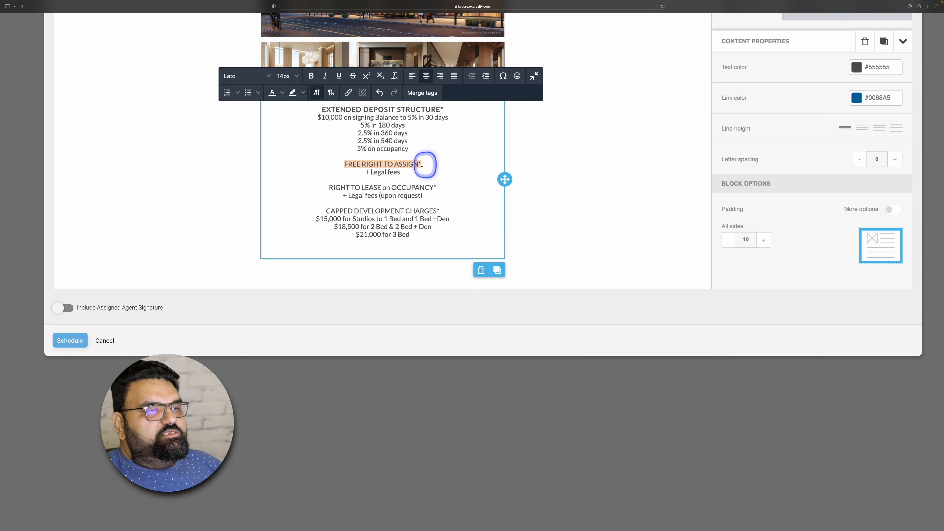
click(309, 75)
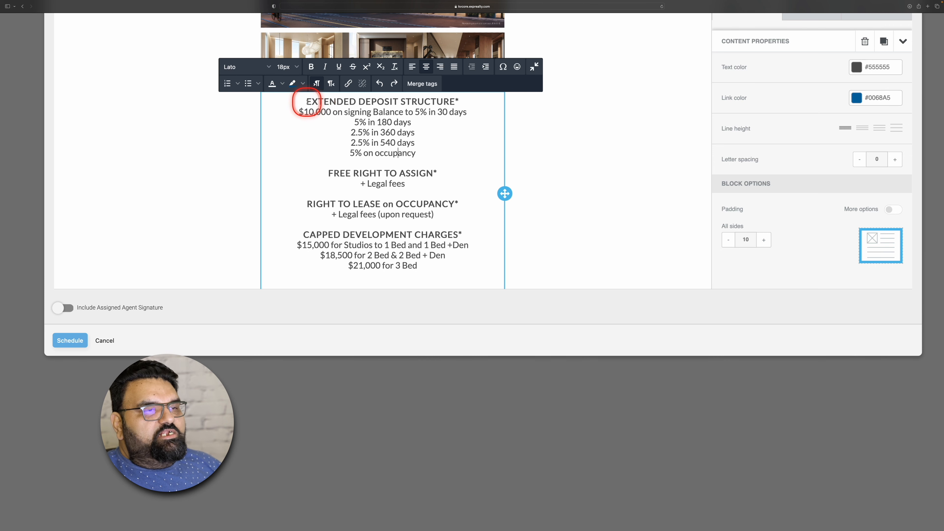
Step: Color the EXTENDED DEPOSIT STRUCTURE heading's text blue using the custom color #0c91ca
drag(307, 102, 457, 101)
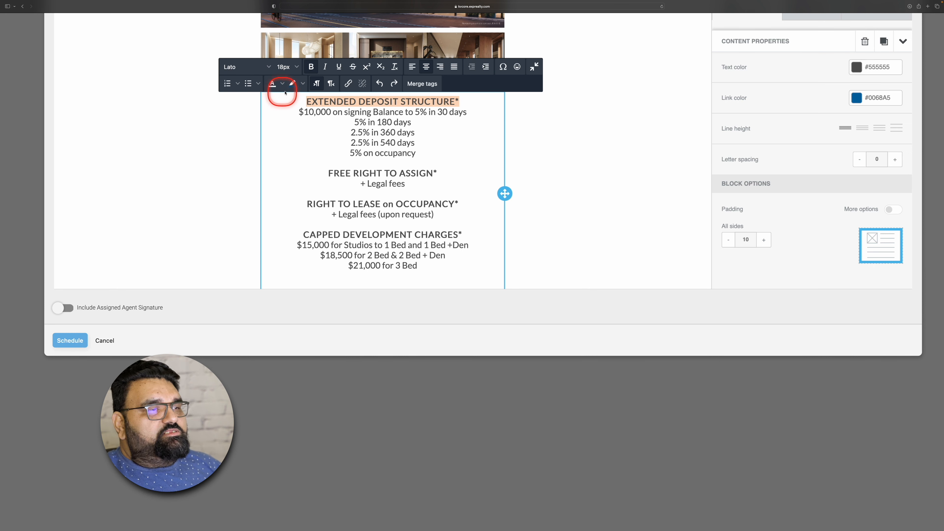
click(283, 84)
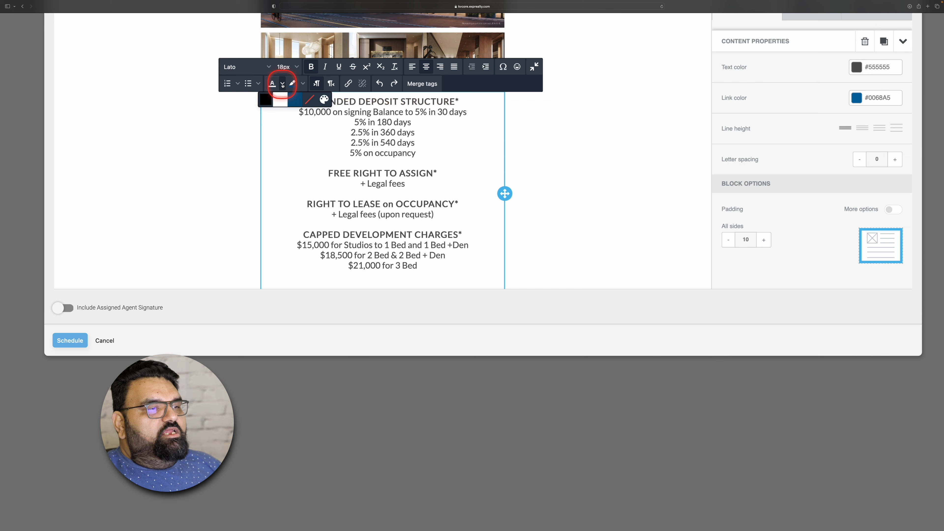
click(324, 100)
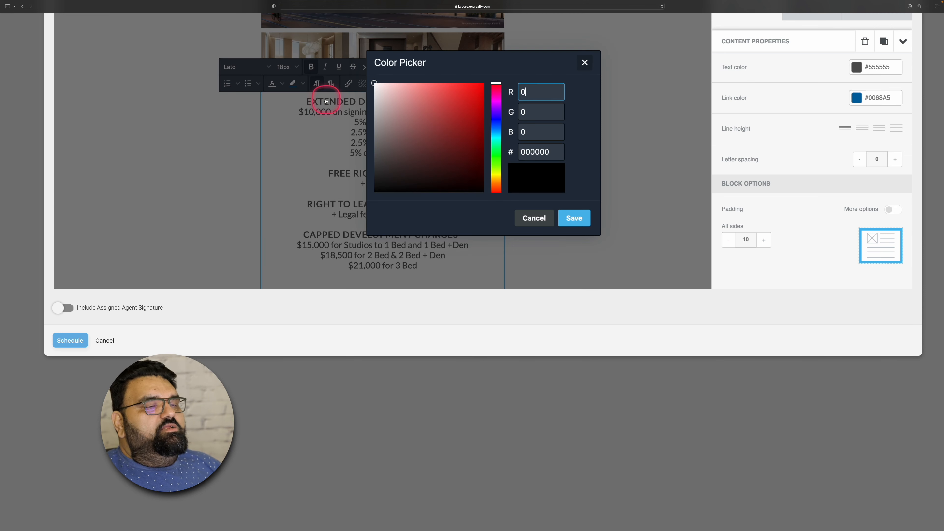
click(498, 128)
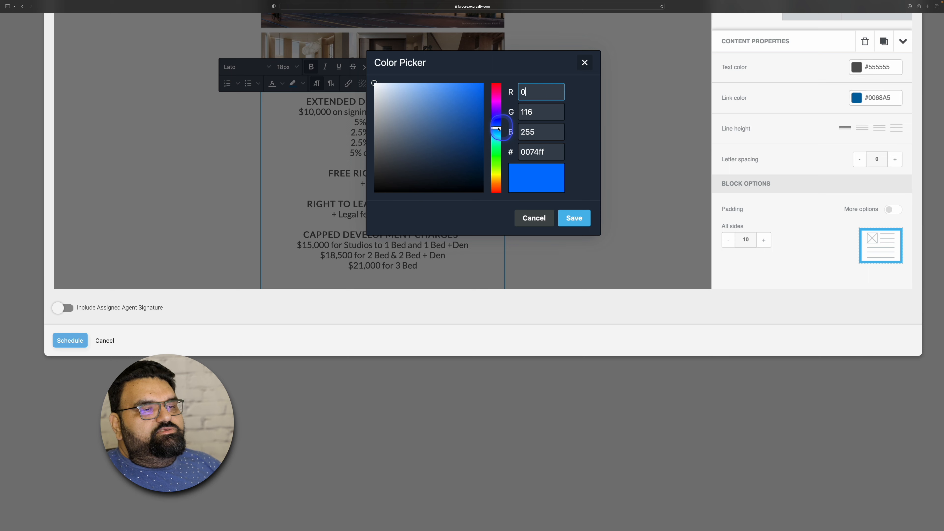
drag(498, 129, 498, 133)
click(477, 105)
scroll(535, 149, up, 1)
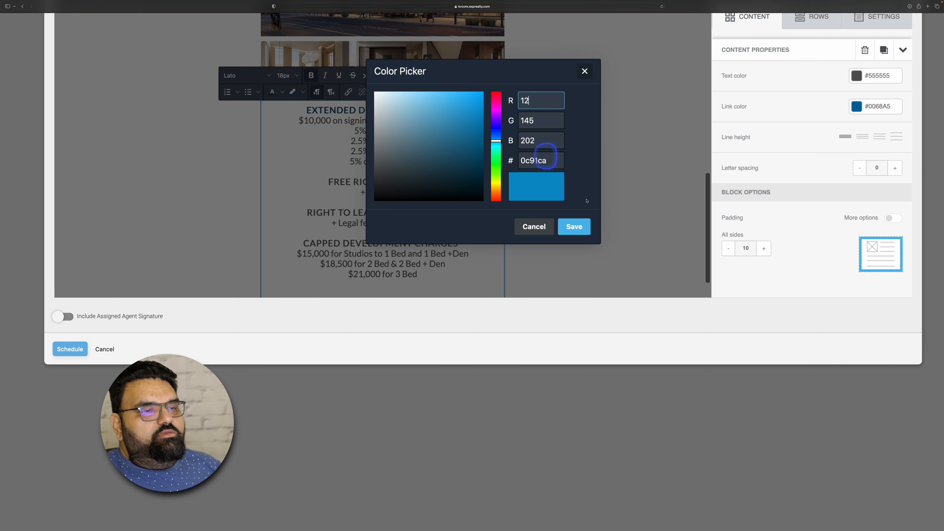
click(571, 227)
click(345, 121)
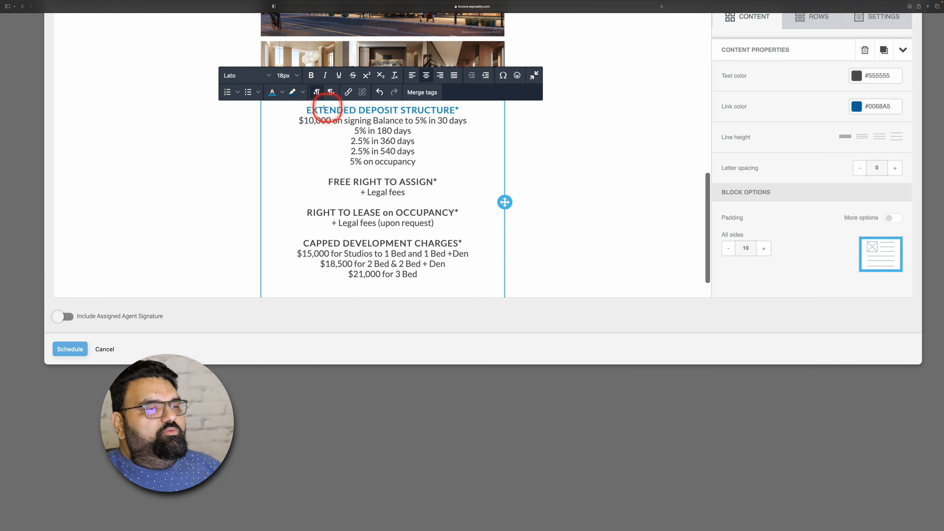
Step: Try a dark #052e30 background highlight on the EXTENDED DEPOSIT STRUCTURE heading and undo it
drag(307, 109, 438, 110)
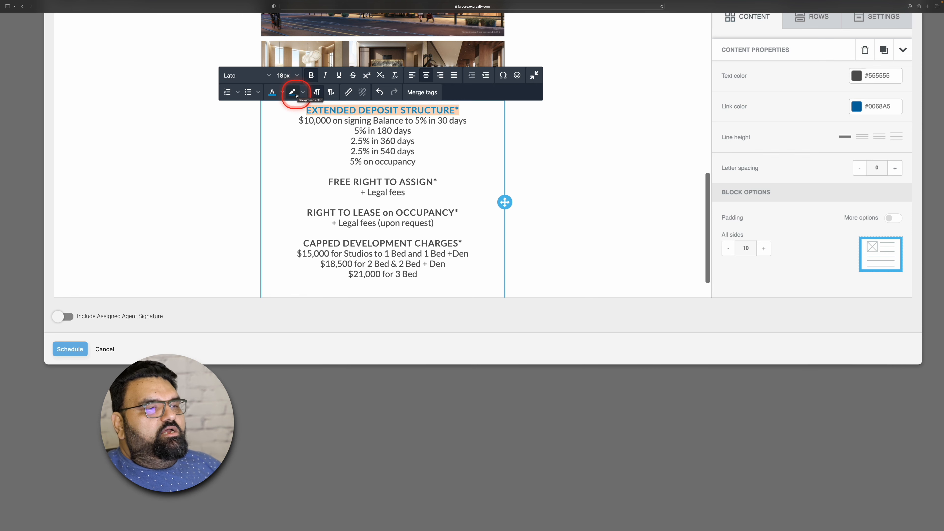
click(303, 93)
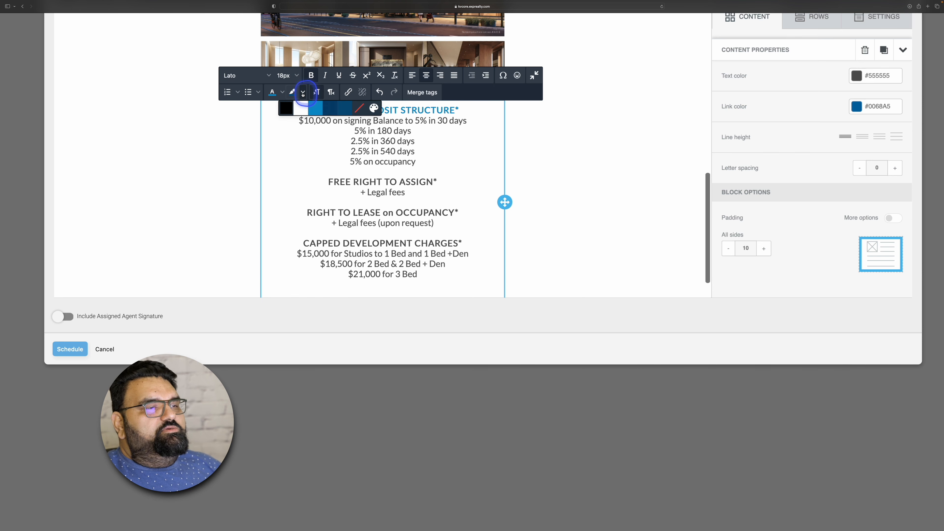
click(373, 108)
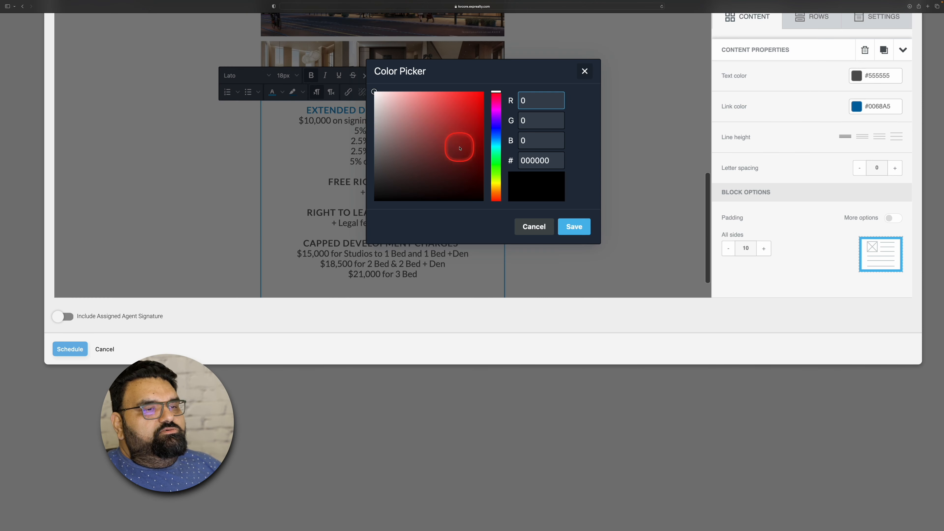
click(498, 147)
click(472, 185)
click(569, 234)
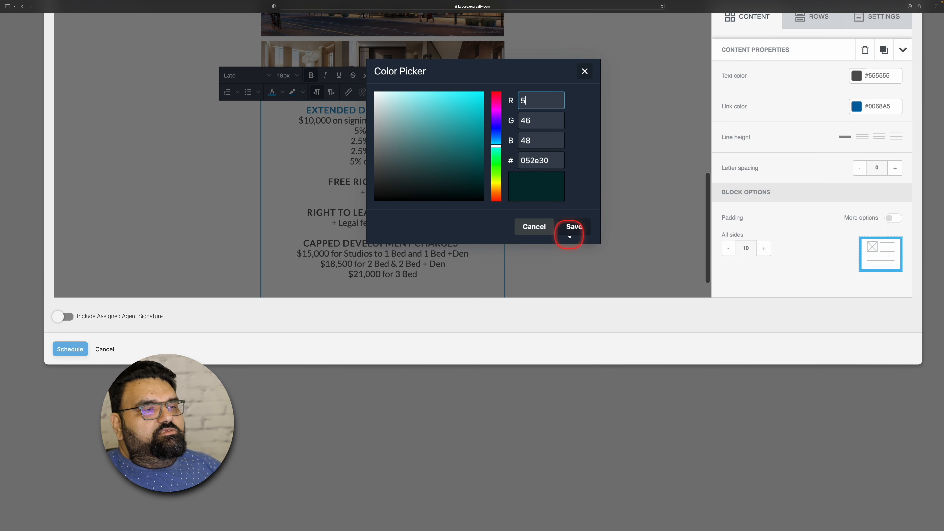
click(443, 206)
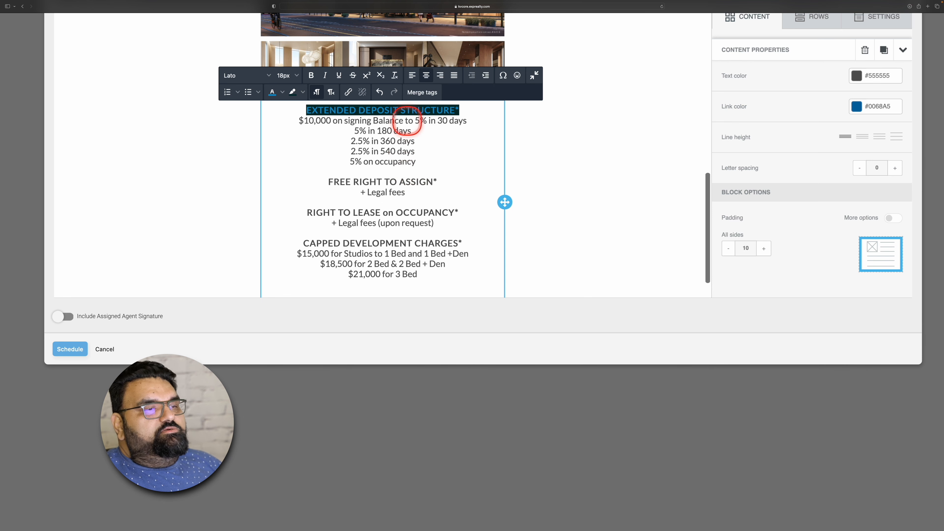
click(380, 92)
click(438, 158)
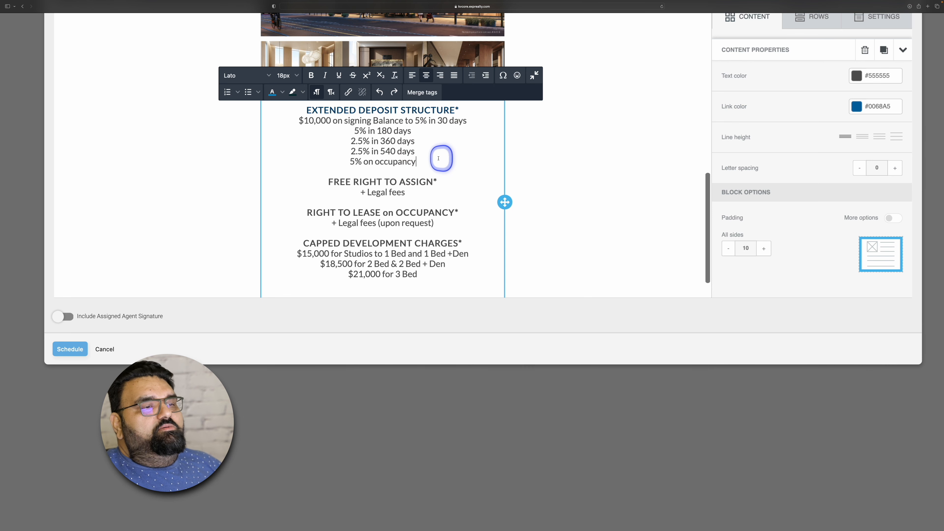
Step: Preview the whole email in desktop mode down to the capped development charges, and return to the editor
scroll(438, 158, down, 2)
scroll(439, 158, up, 5)
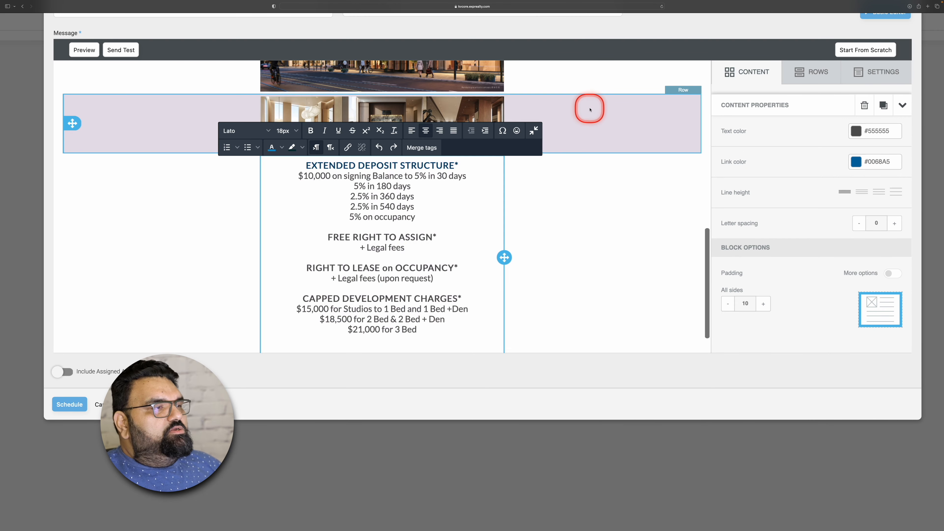
click(88, 50)
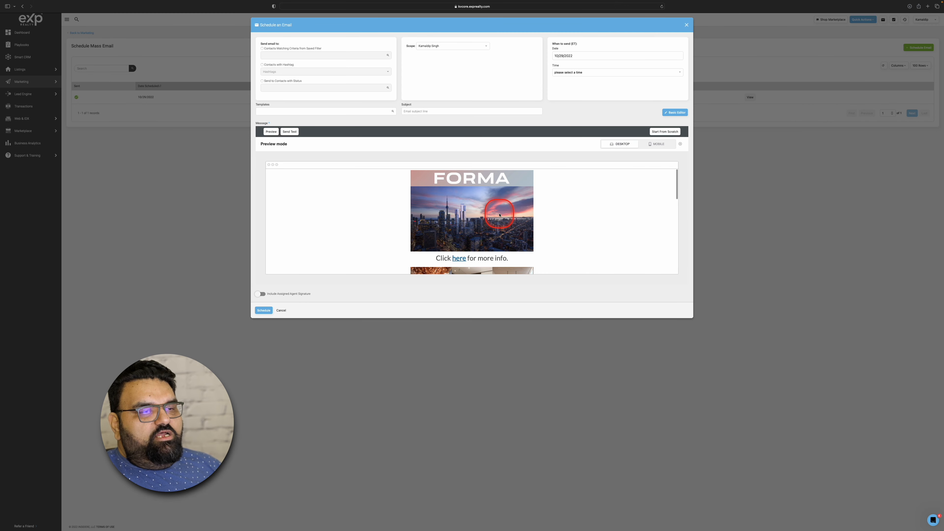
scroll(499, 215, down, 10)
scroll(499, 215, down, 10)
scroll(499, 215, down, 1)
click(500, 214)
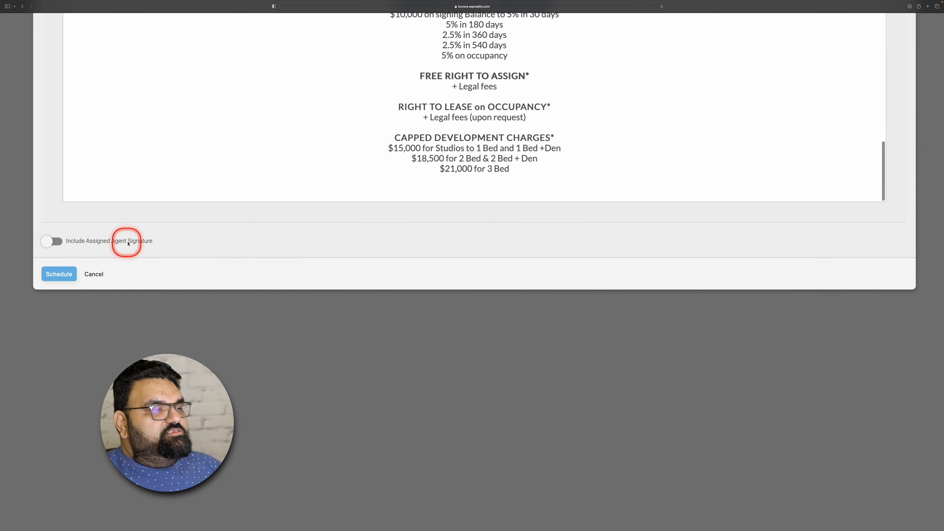
click(57, 245)
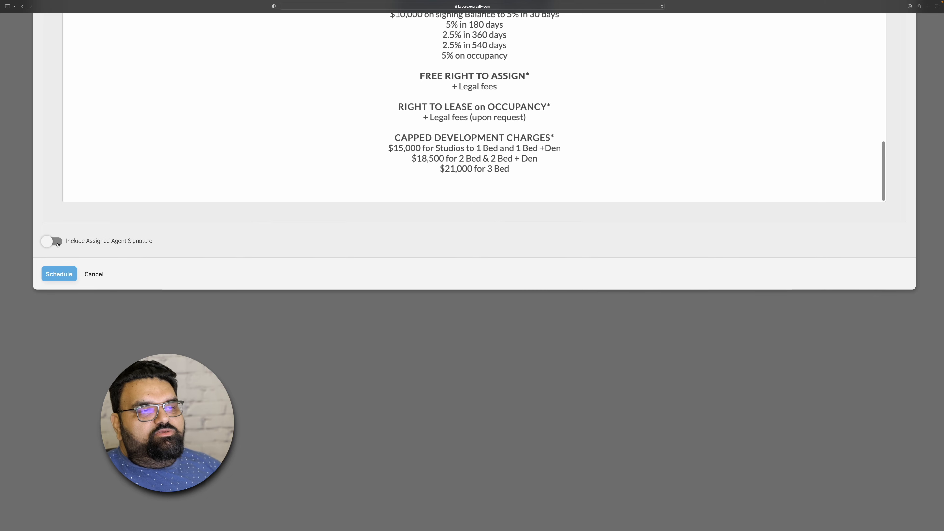
scroll(356, 258, up, 7)
scroll(355, 257, right, 3)
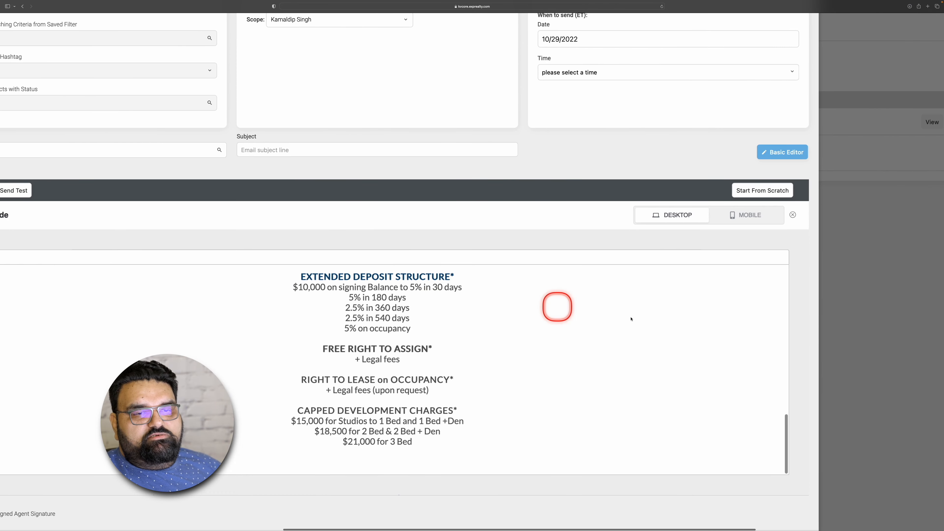
click(793, 214)
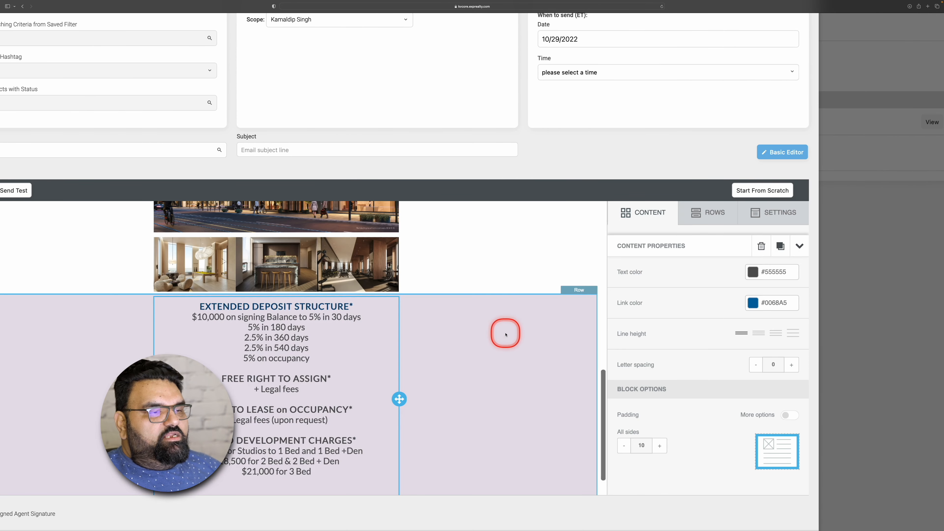
Step: Try adding an empty image block below the deposit and charges text
scroll(505, 334, left, 2)
scroll(506, 334, left, 1)
scroll(368, 327, down, 2)
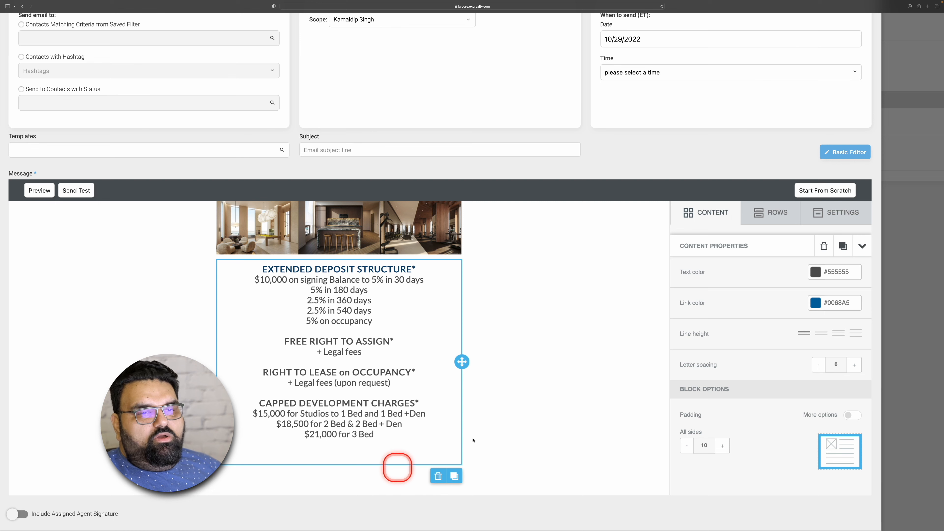
click(711, 215)
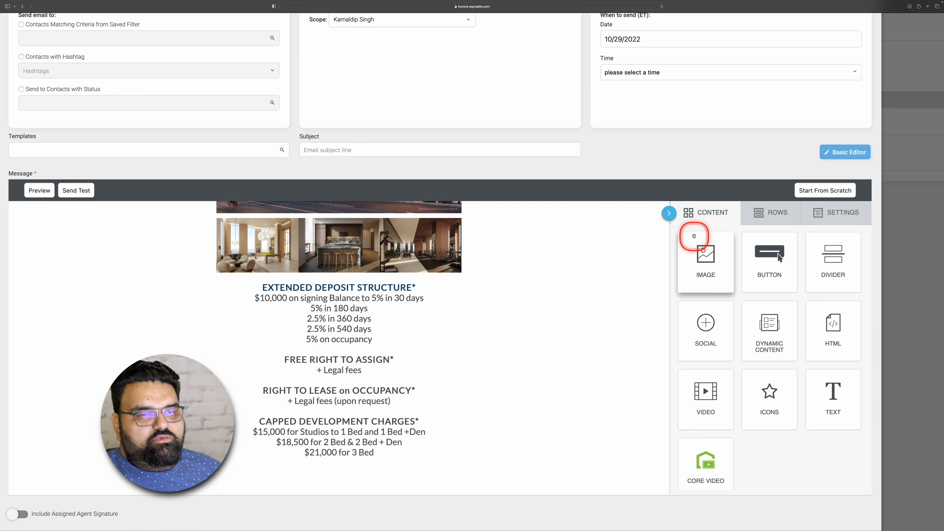
mouse_move(705, 274)
mouse_down()
mouse_move(422, 415)
mouse_move(337, 478)
mouse_move(481, 436)
mouse_move(481, 378)
mouse_up()
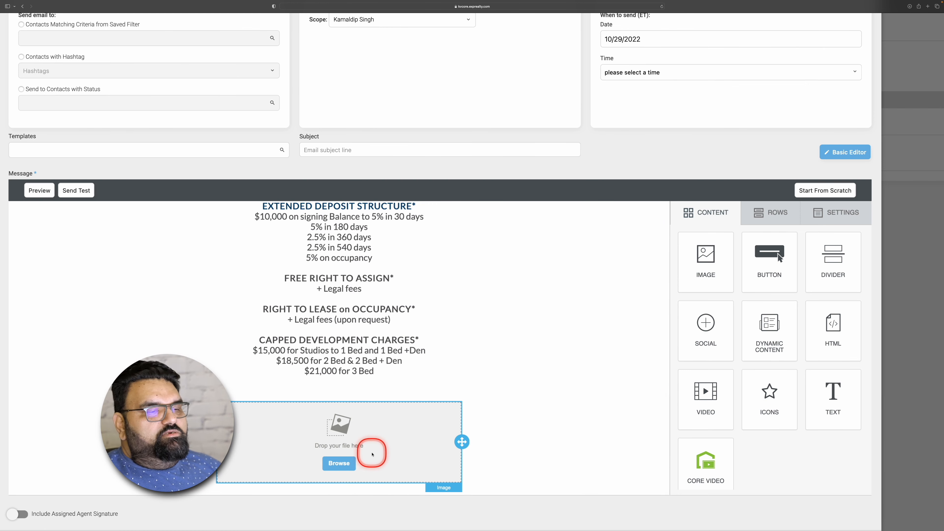
Step: Add an image block above the first three-photo row and insert the wide skyline panorama from the file manager
scroll(372, 454, down, 5)
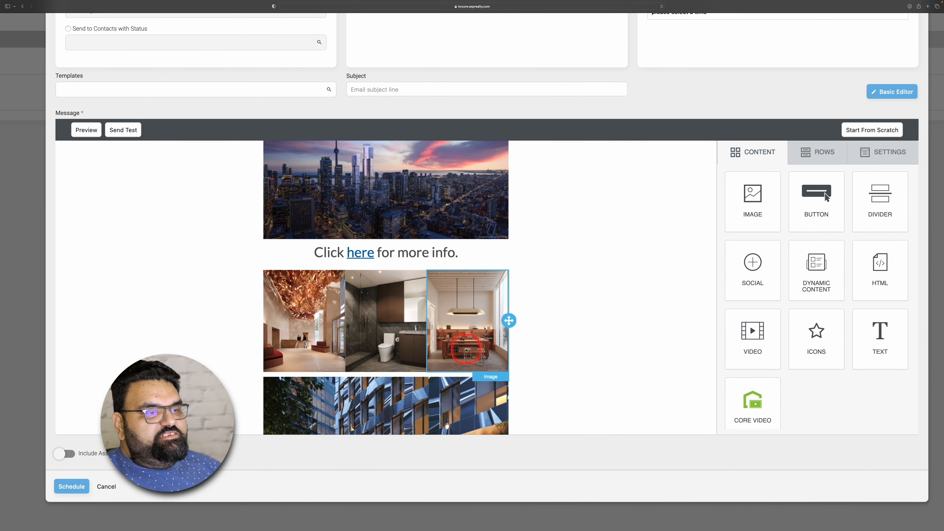
scroll(451, 350, up, 1)
click(342, 288)
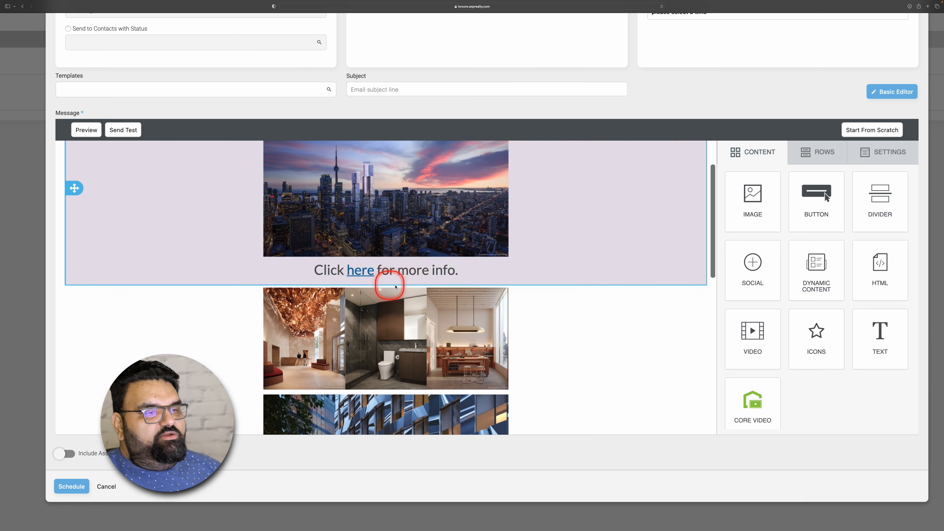
mouse_move(744, 217)
mouse_down()
mouse_move(468, 255)
mouse_move(384, 284)
mouse_move(393, 283)
mouse_up()
click(379, 344)
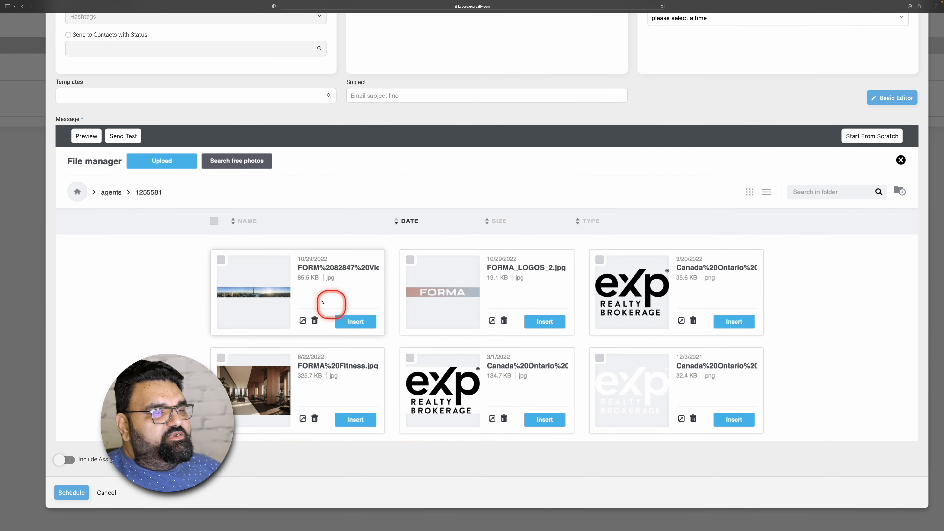
click(347, 322)
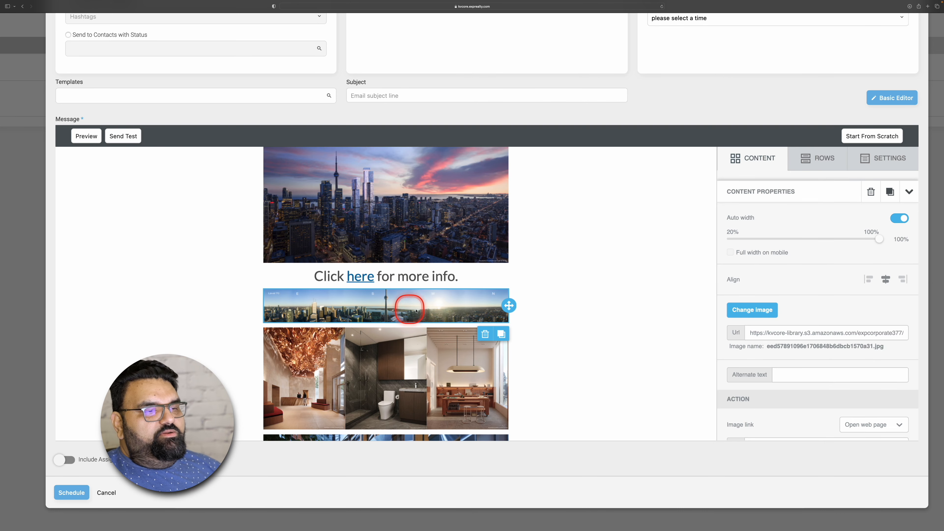
mouse_move(509, 305)
mouse_down()
mouse_move(509, 278)
mouse_move(480, 265)
mouse_move(465, 274)
mouse_move(478, 268)
mouse_move(504, 313)
mouse_up()
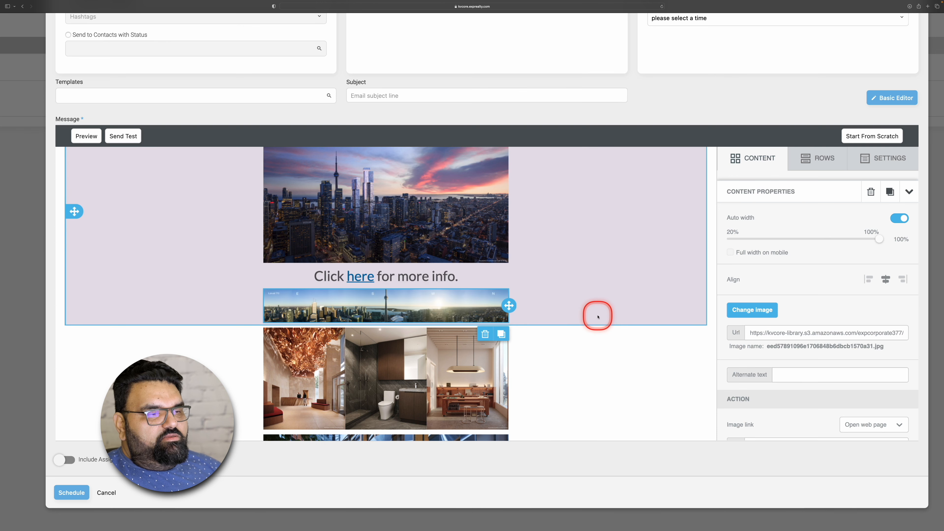
Step: Replace the "Click here for more info." text with "View From 70th Floor"
click(394, 275)
click(439, 277)
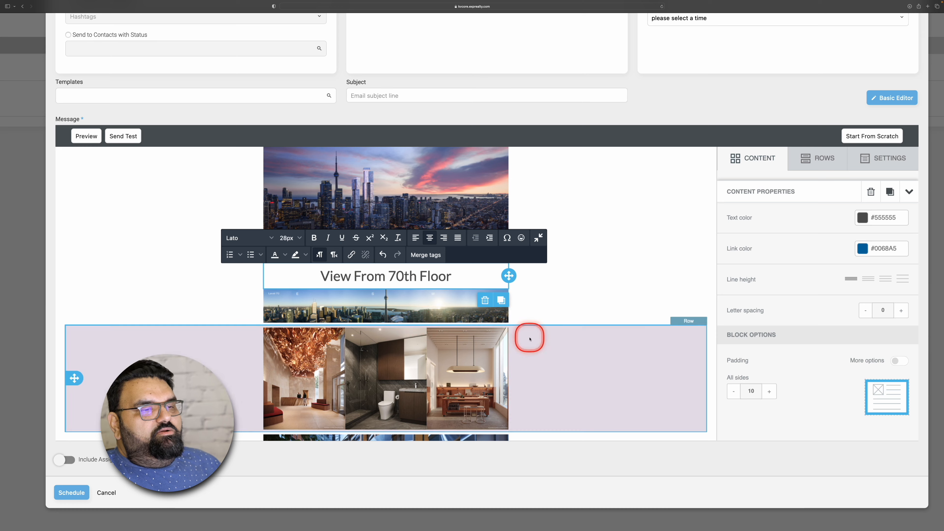
click(555, 303)
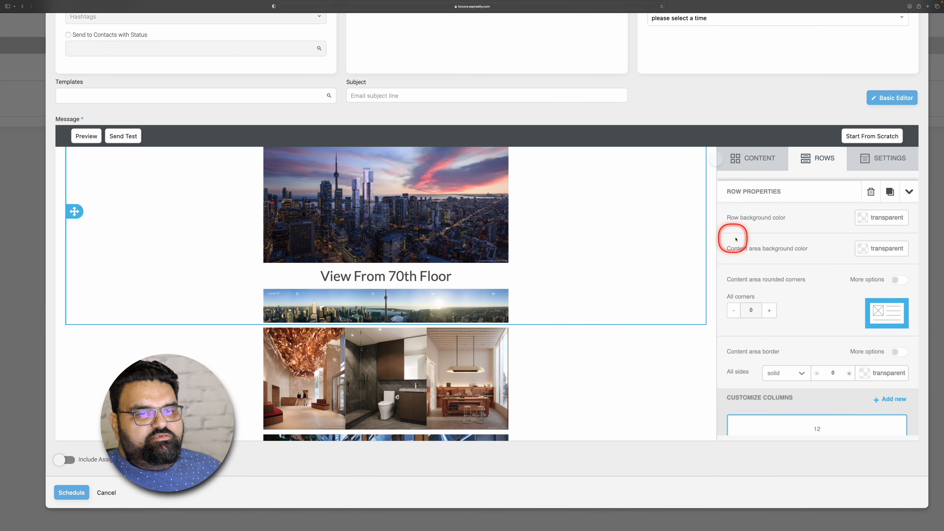
Step: Add a divider between the large skyline photo and the "View From 70th Floor" heading
click(753, 167)
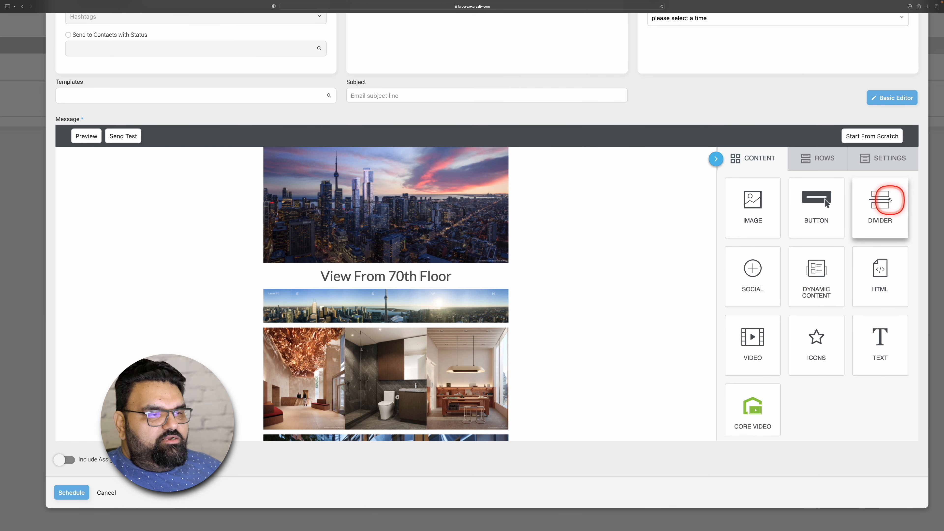
mouse_move(885, 200)
mouse_down()
mouse_move(539, 232)
mouse_move(407, 267)
mouse_move(483, 265)
mouse_up()
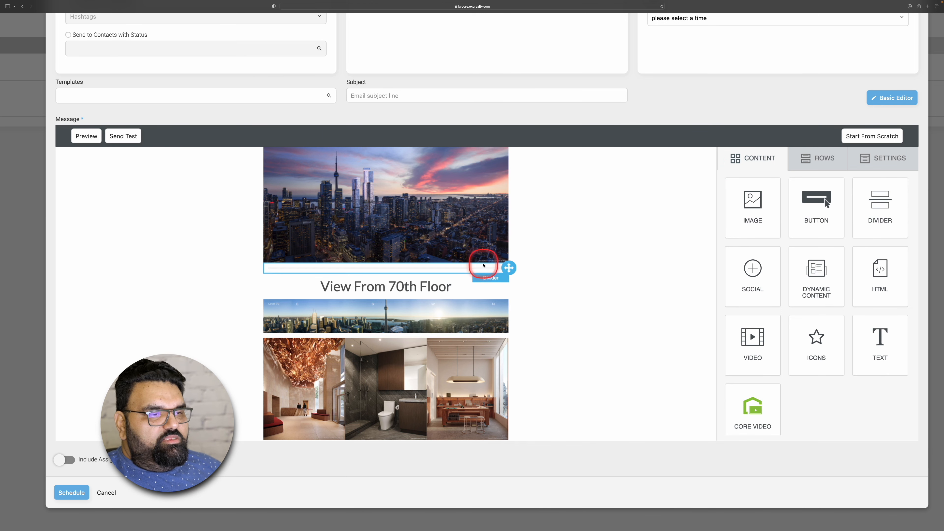
click(612, 397)
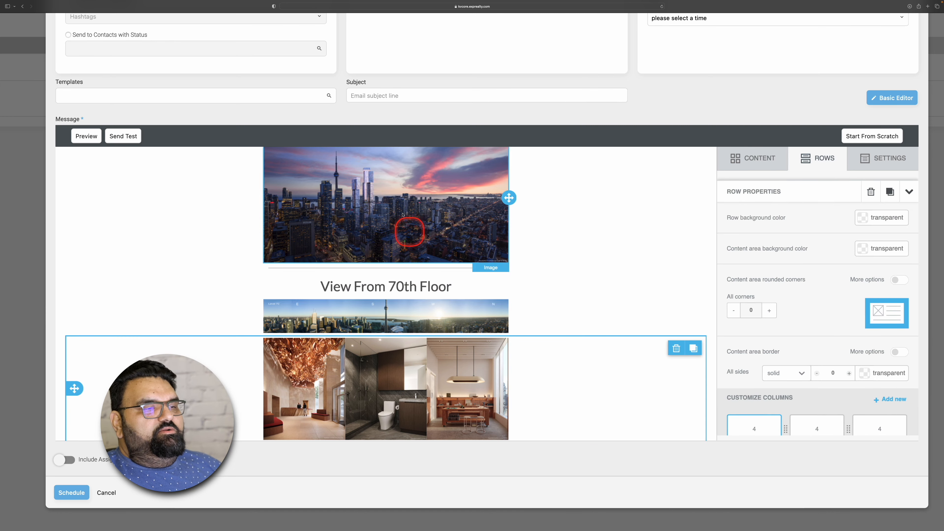
Step: Add a button block below the capped development charges text and select it
scroll(220, 304, down, 3)
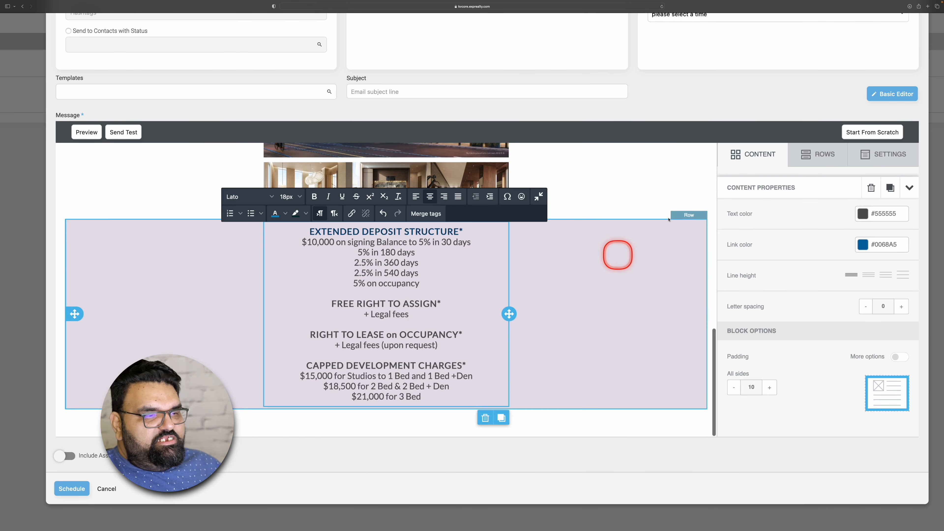
click(350, 419)
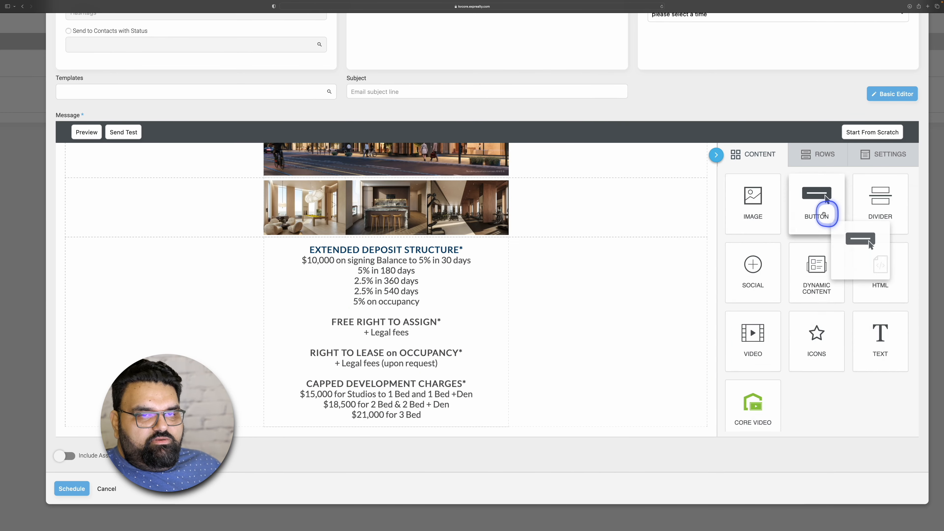
drag(826, 200, 395, 430)
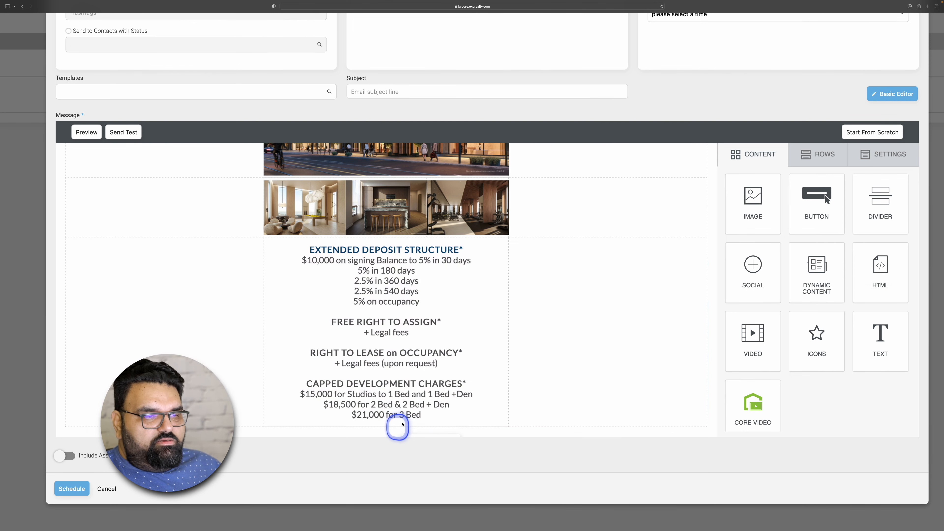
scroll(394, 379, down, 1)
click(387, 410)
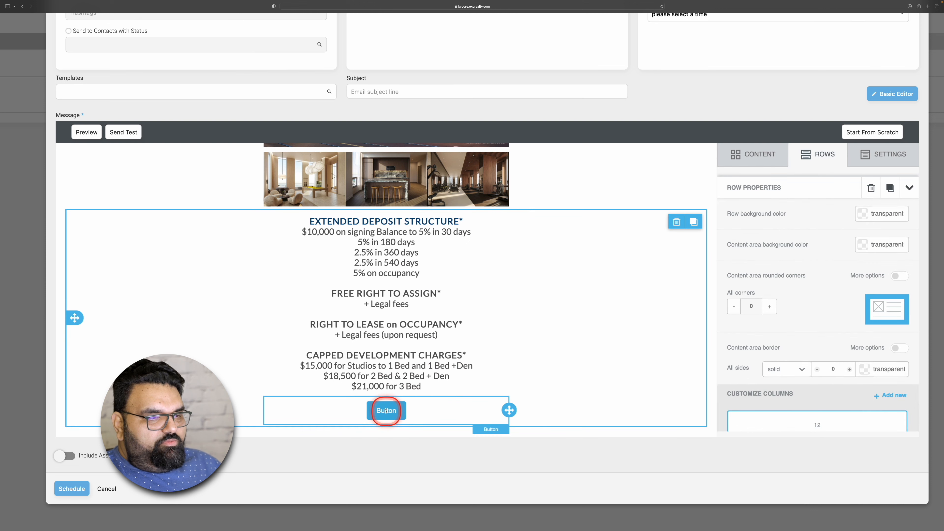
Step: Change the label of the button below the capped development charges to "More Info"
click(388, 410)
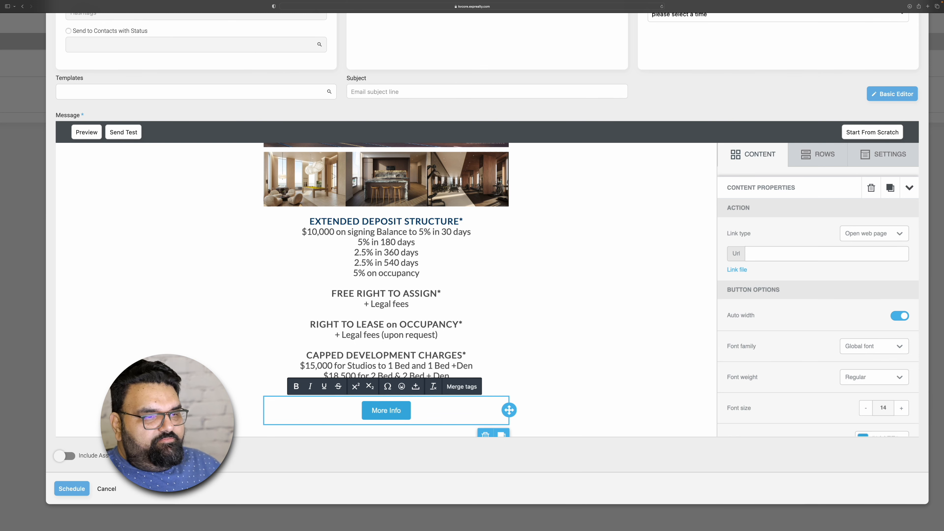
click(446, 406)
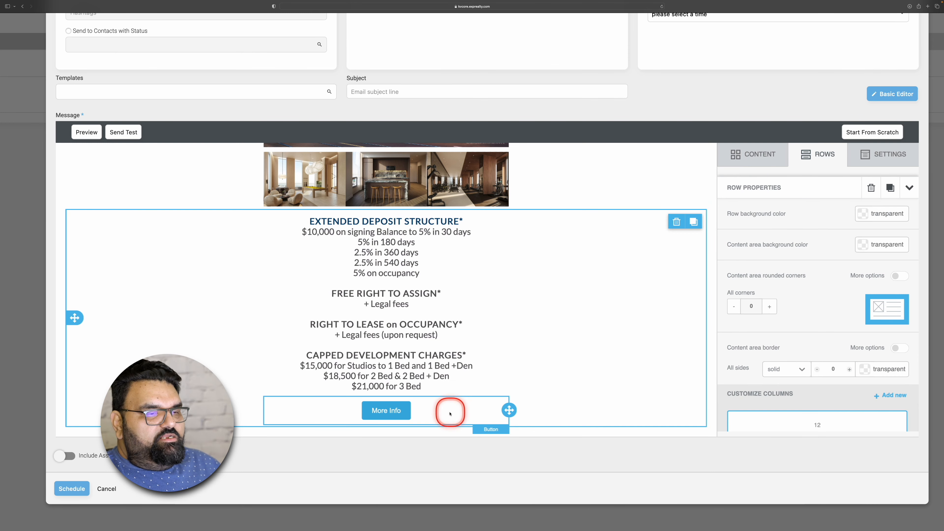
click(407, 407)
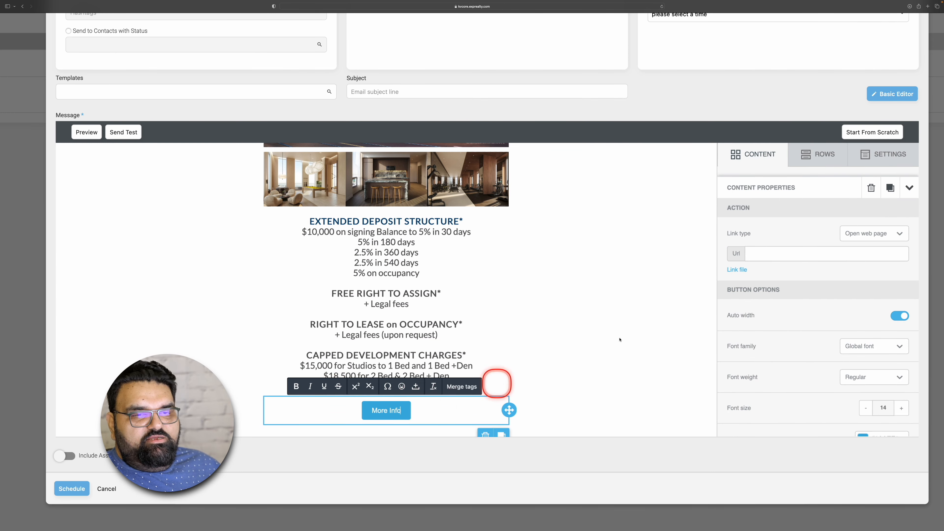
Step: Link the "More Info" button to the agent's website address as an open-web-page link
click(758, 248)
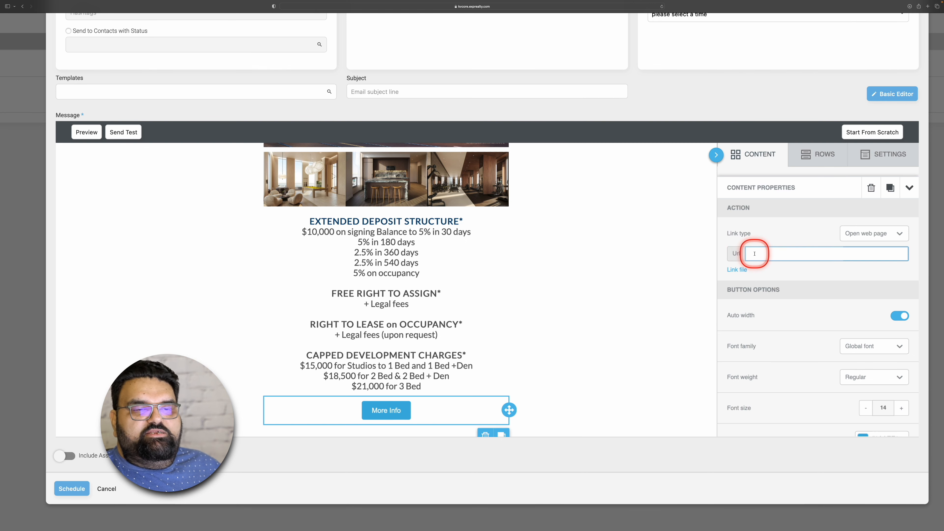
click(777, 189)
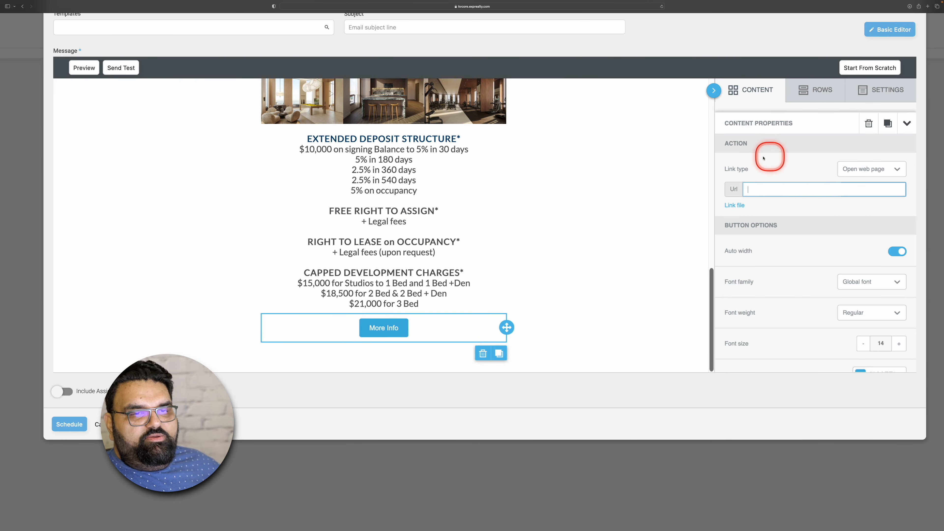
text(http://www.kamal13.com)
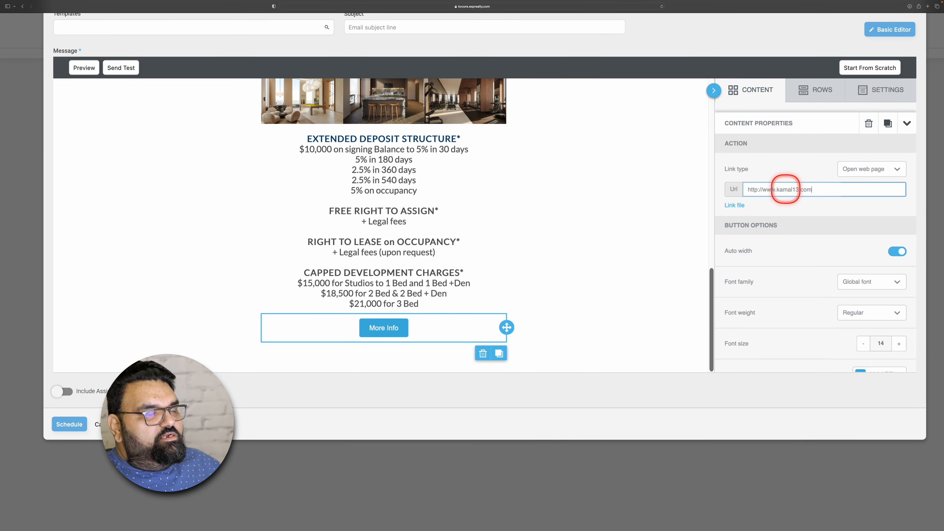
Step: Preview the email in the desktop layout down to the end and test the "More Info" button's link
click(81, 69)
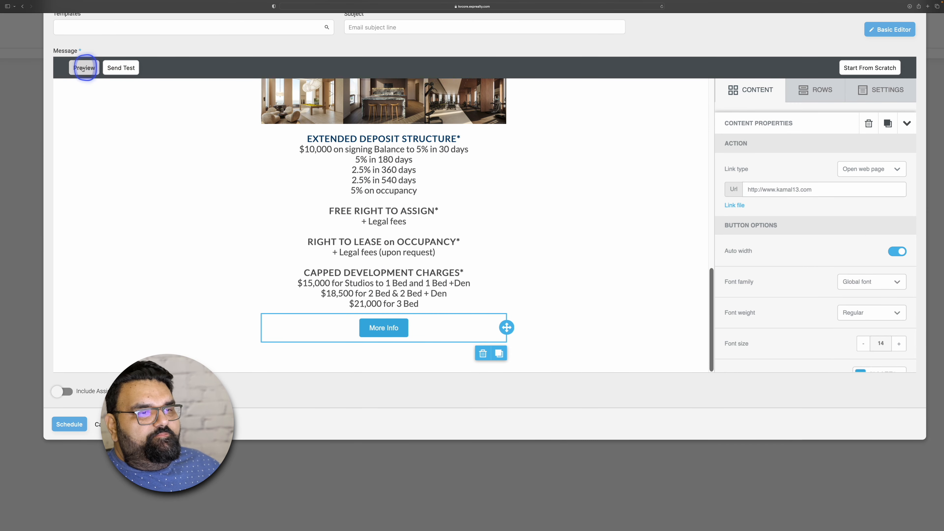
scroll(497, 231, down, 10)
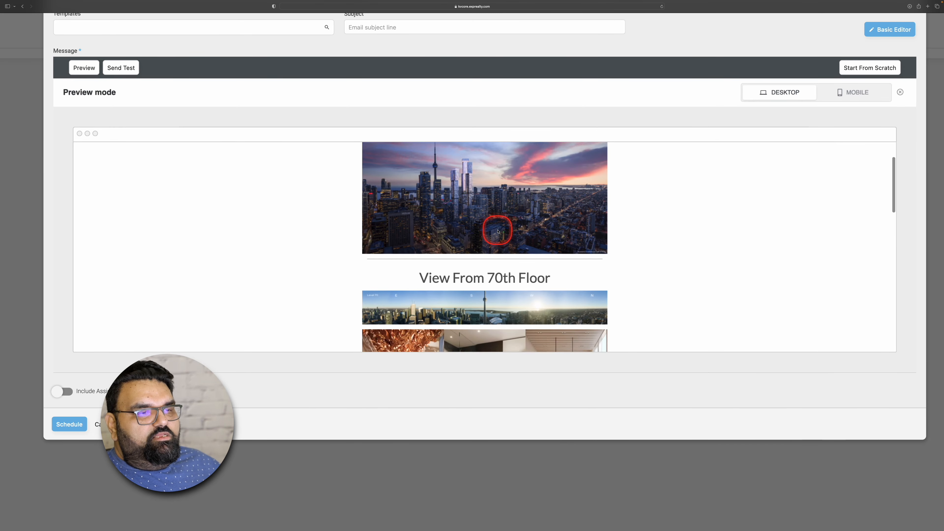
scroll(498, 231, down, 4)
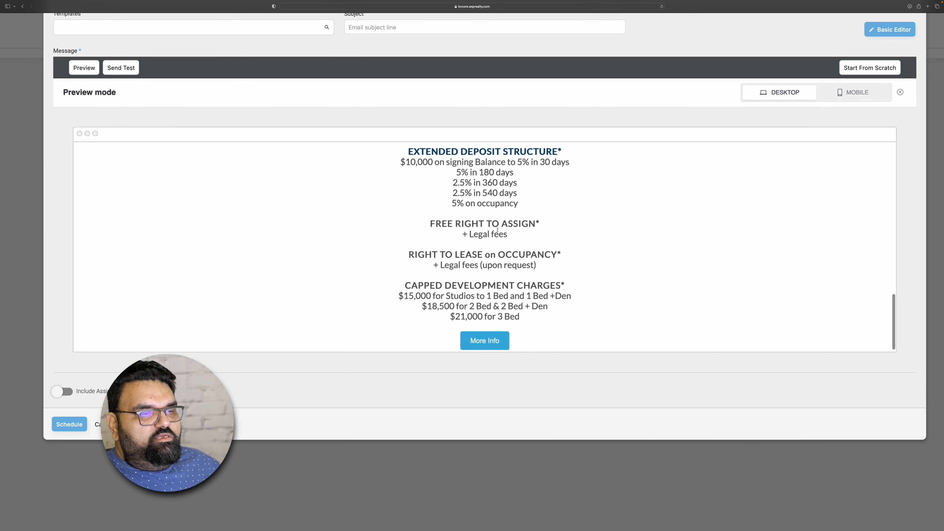
click(485, 335)
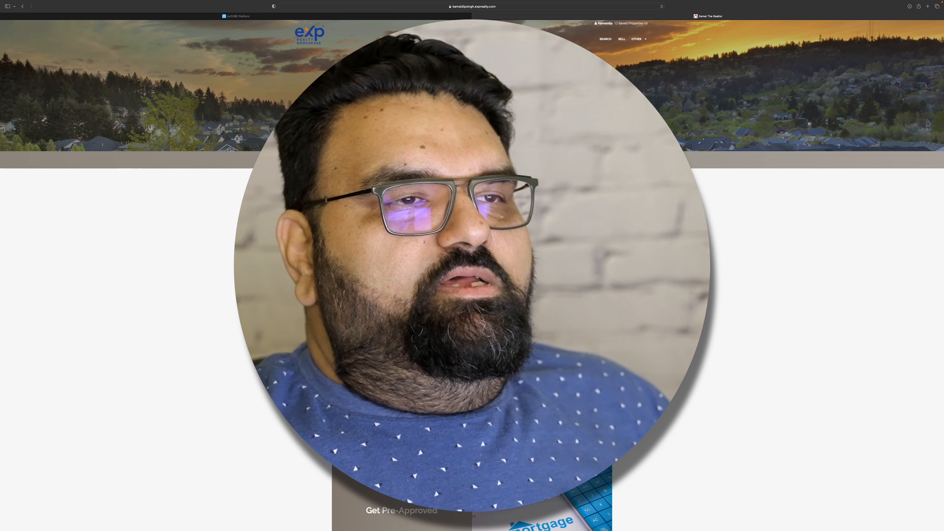
Step: Check the whole email in the mobile preview, from the photos to the "More Info" button, and close the preview
click(865, 108)
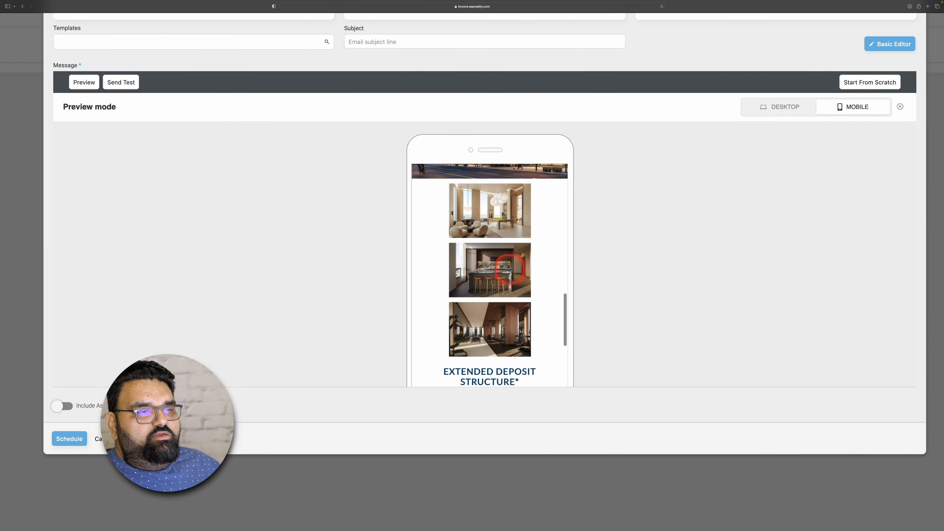
scroll(513, 239, up, 15)
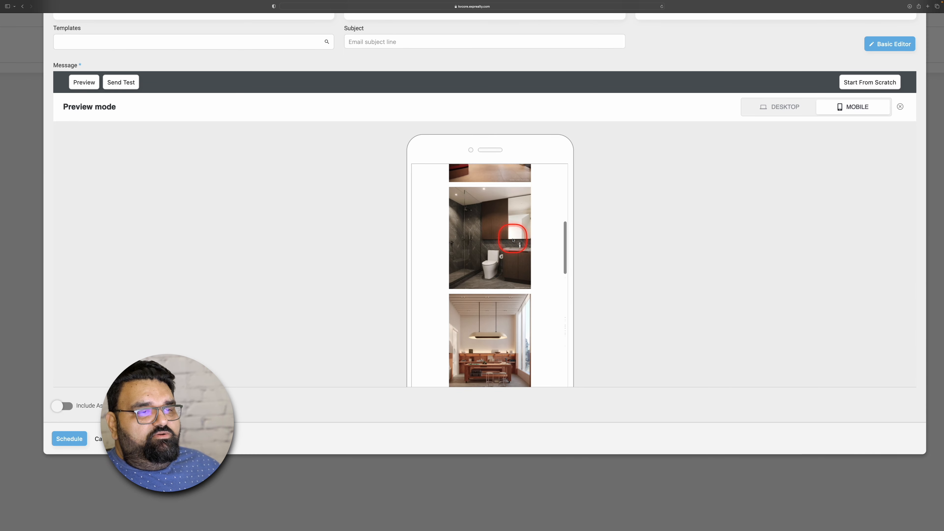
scroll(513, 240, up, 3)
scroll(512, 240, down, 10)
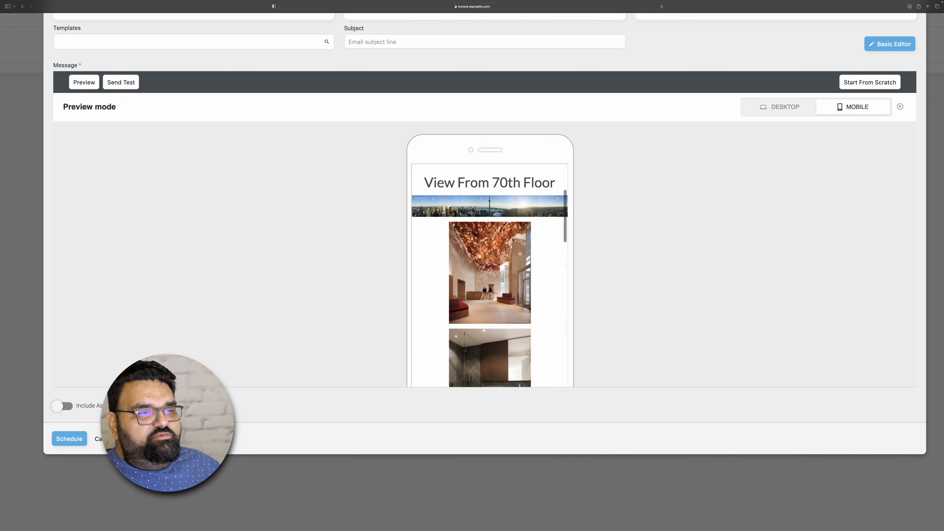
scroll(512, 240, down, 15)
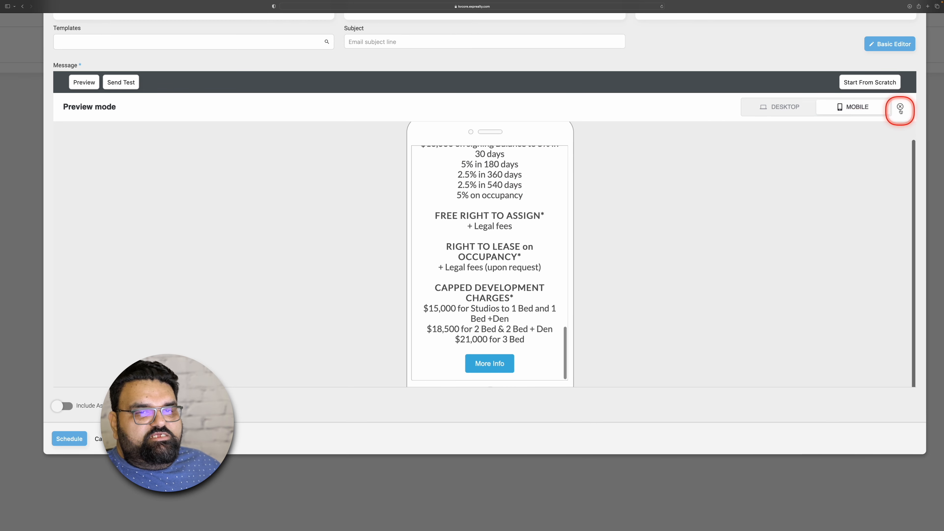
click(900, 107)
Step: Set the email's recipients to contacts with the hashtag Facebook
scroll(553, 356, up, 15)
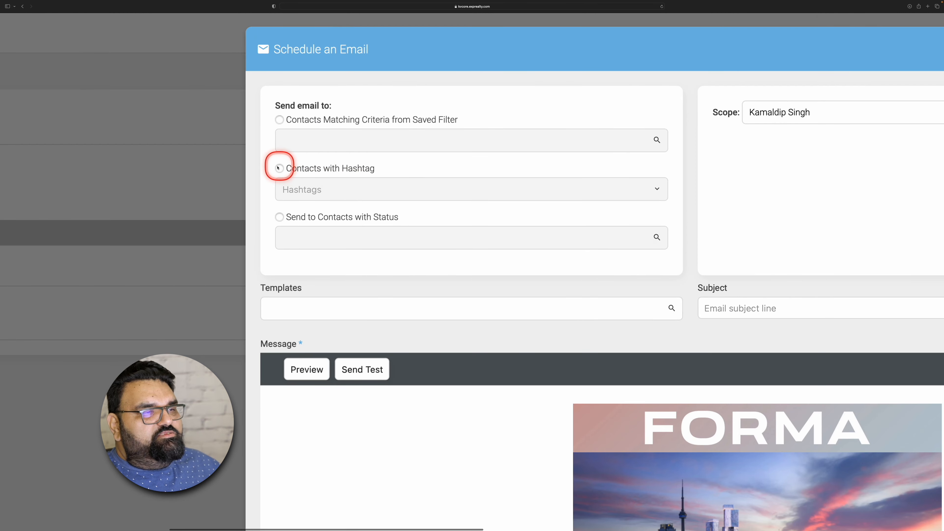
click(279, 167)
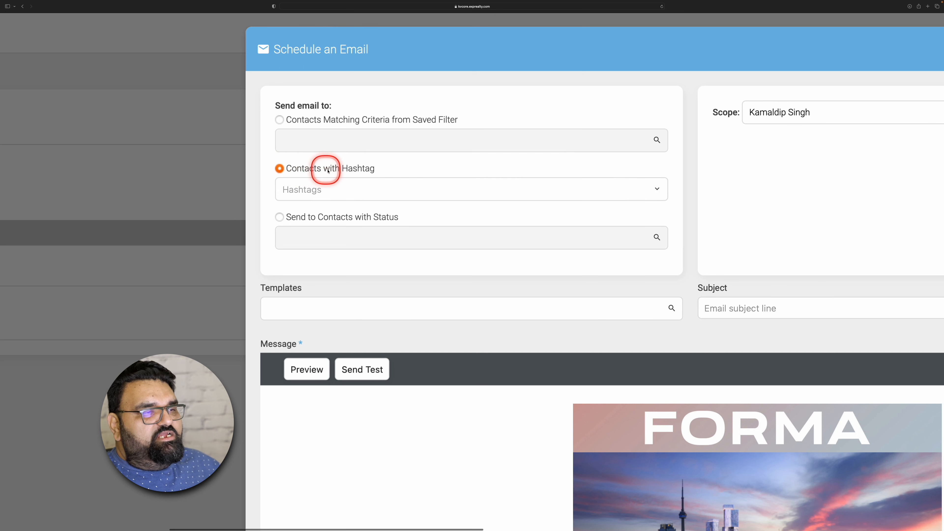
click(335, 191)
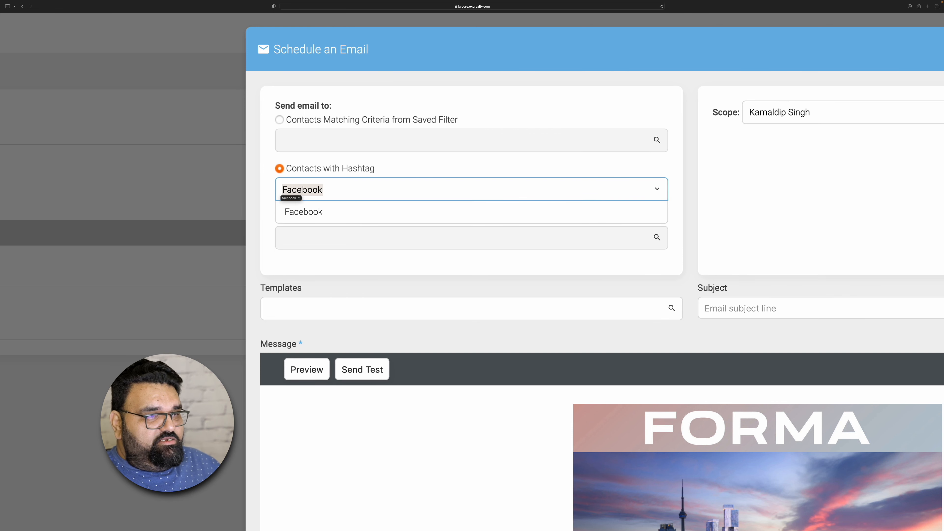
key(Return)
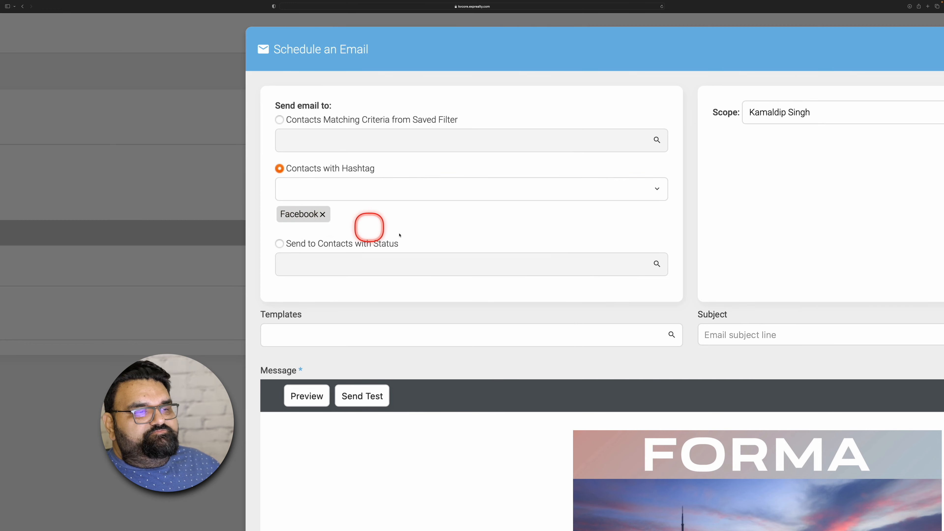
Step: Enter "test" as the email's subject line
scroll(400, 235, down, 5)
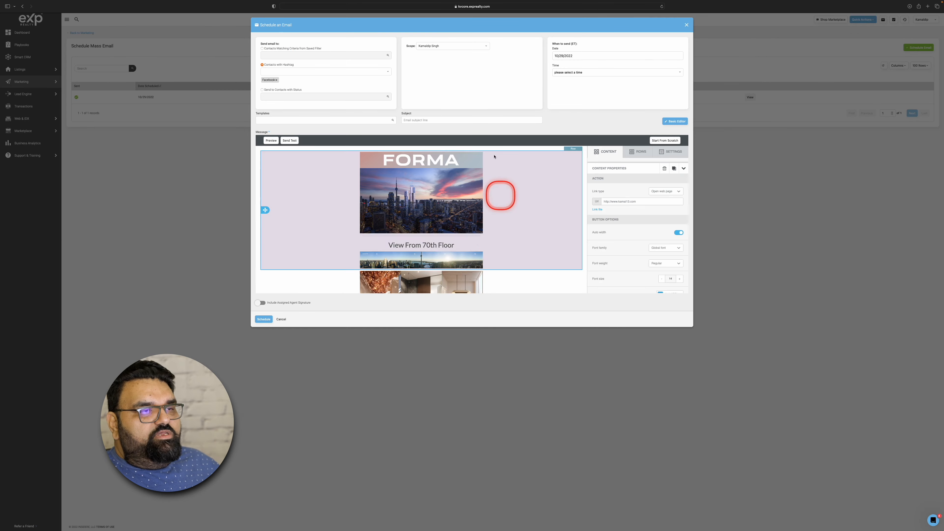
click(420, 118)
text(test)
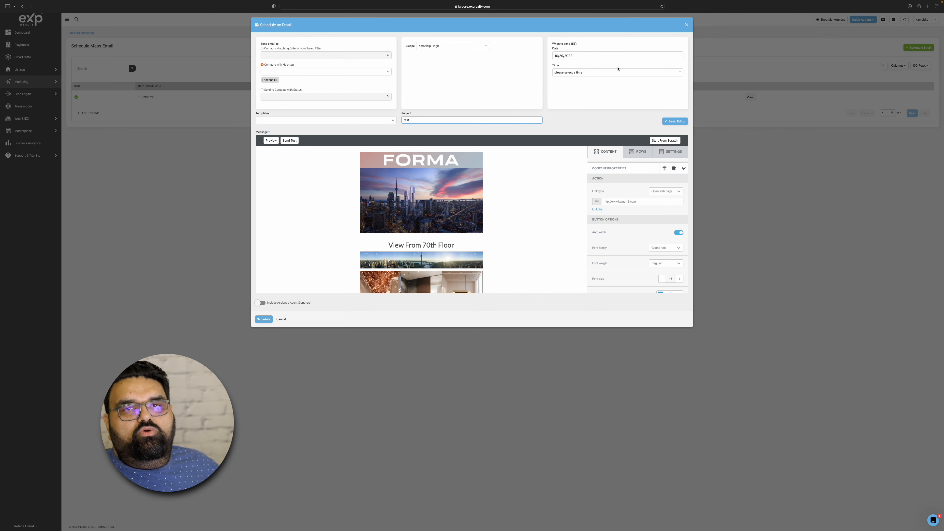
Step: Set the send date to 10/29/2022 and the time to 11:00 pm, and schedule the email
click(585, 56)
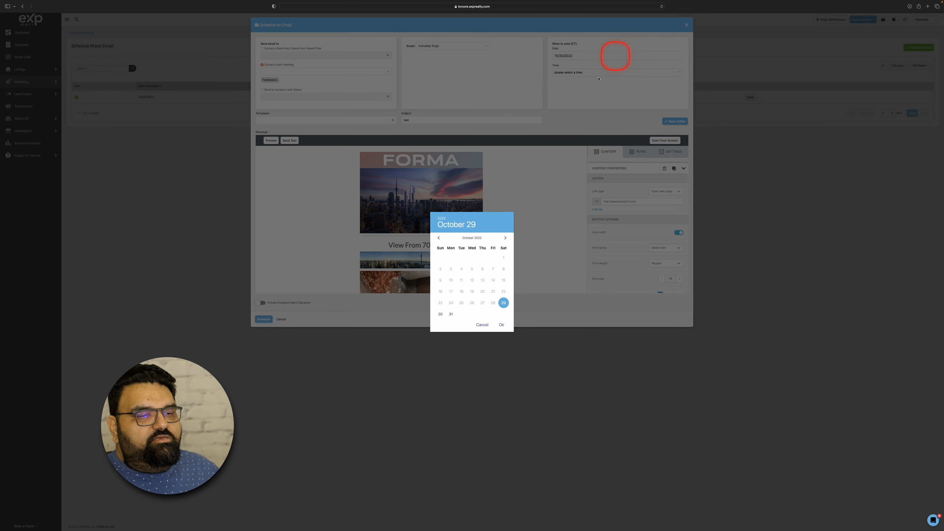
click(502, 325)
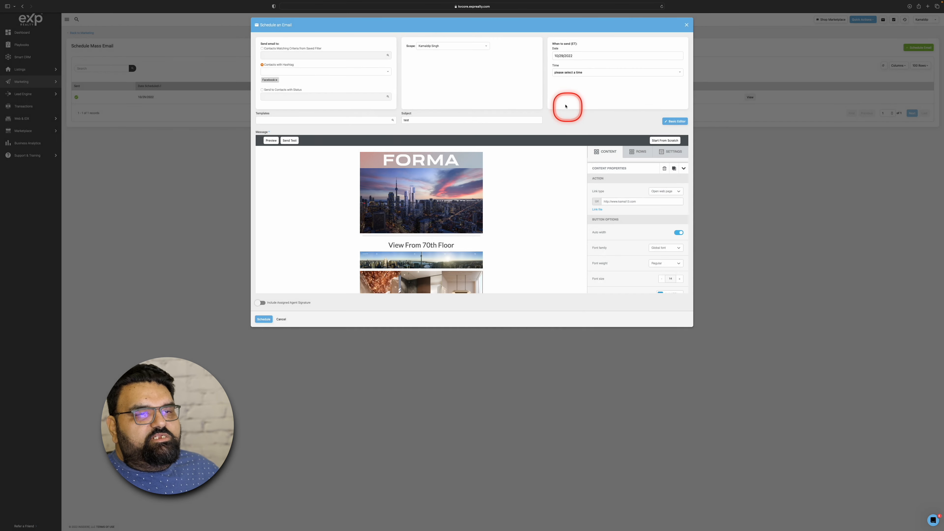
click(571, 72)
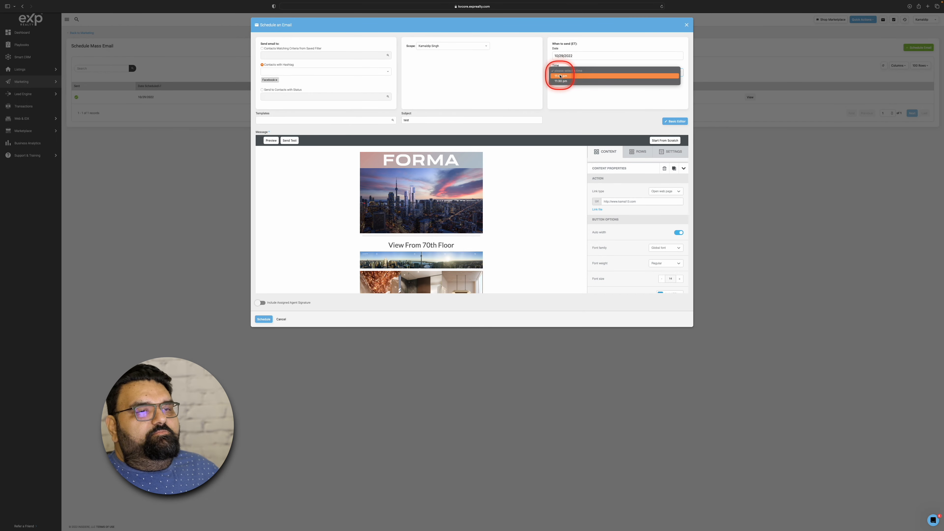
click(560, 76)
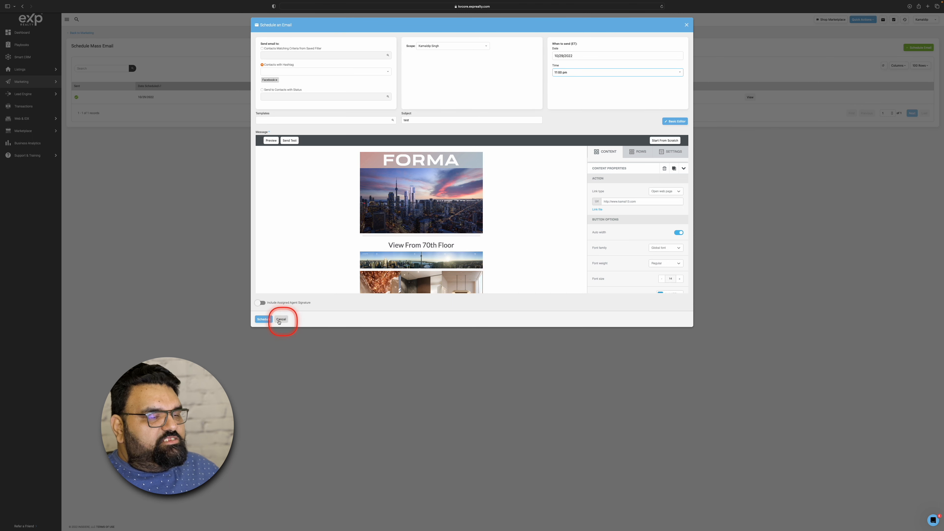
click(262, 319)
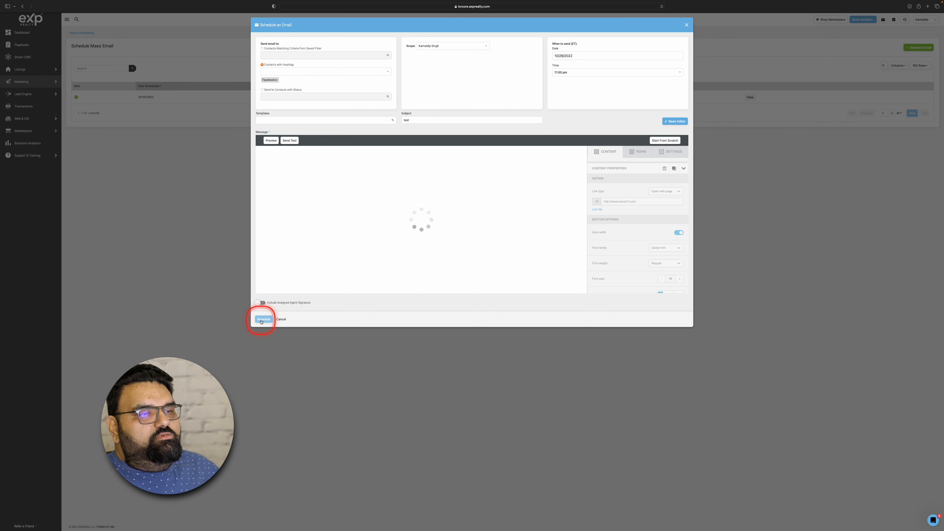